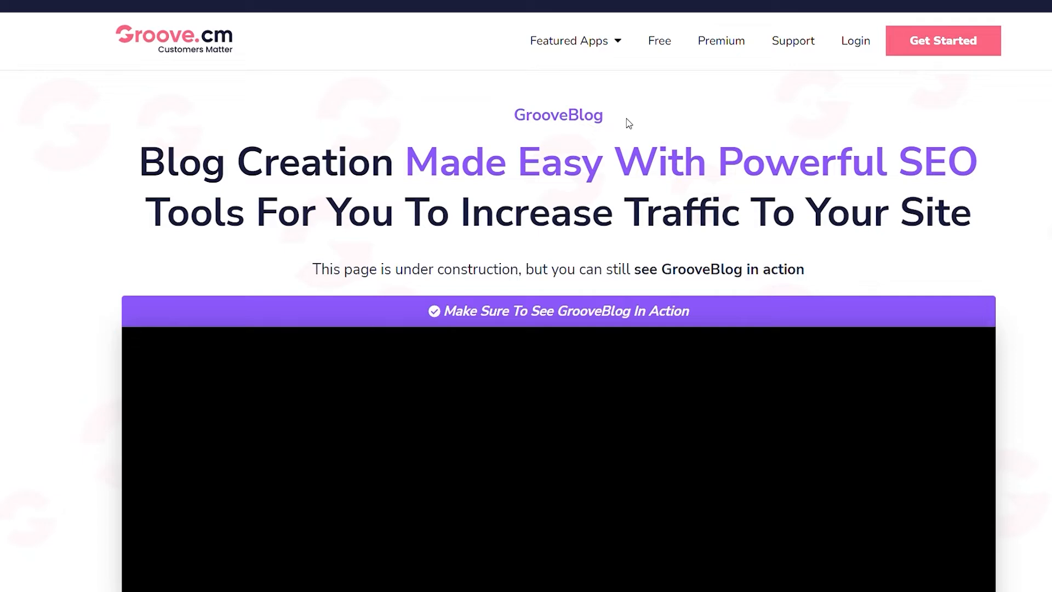
{"action": "scroll", "coordinate": [628, 122], "scroll_direction": "down", "scroll_amount": 3}
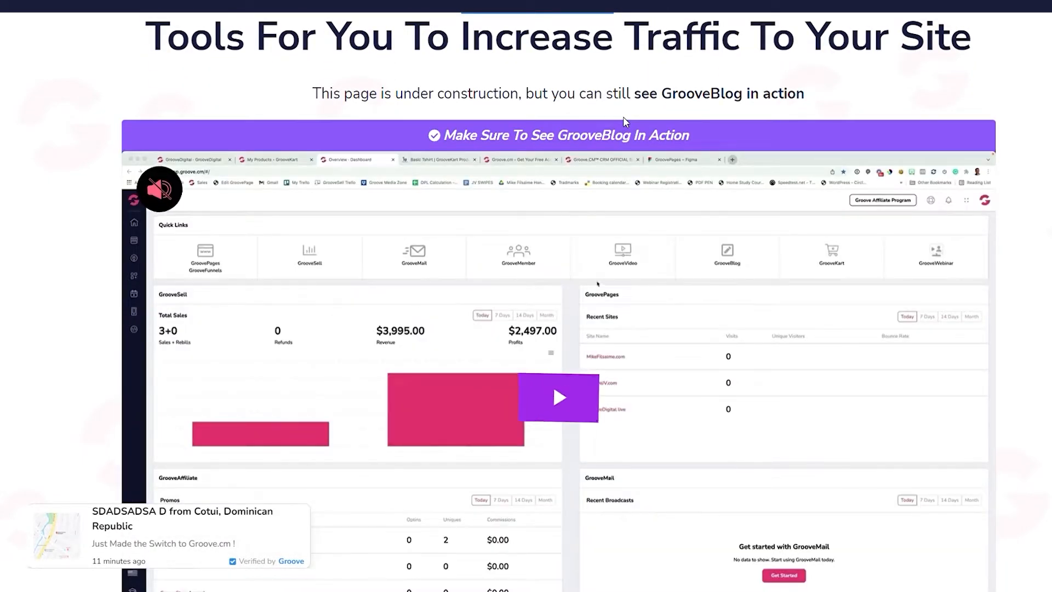
{"action": "scroll", "coordinate": [623, 117], "scroll_direction": "up", "scroll_amount": 3}
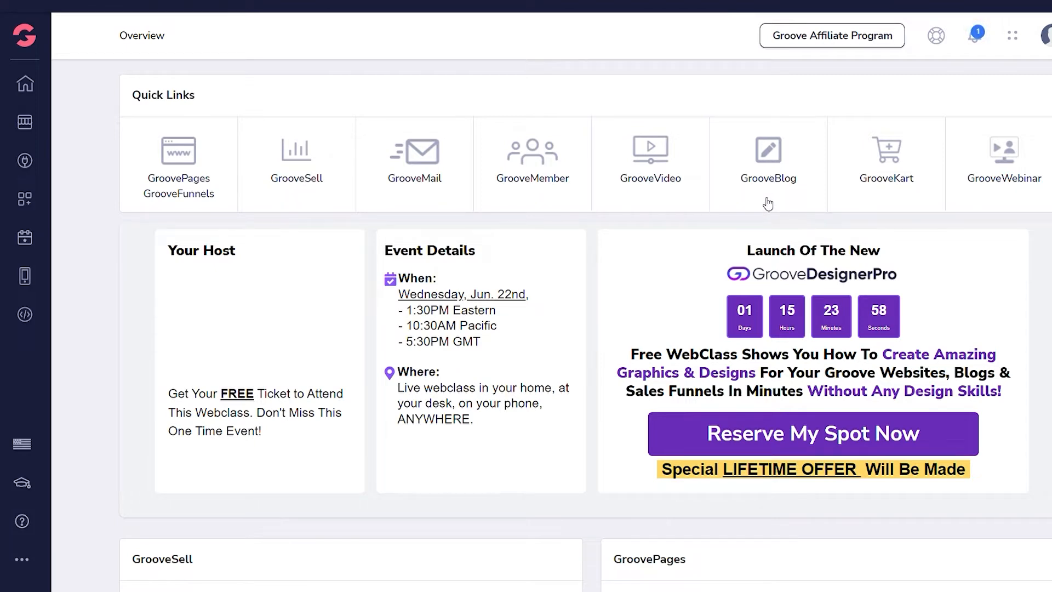
- Open the GrooveBlog app from the Groove dashboard's app list
{"action": "left_click", "coordinate": [30, 37]}
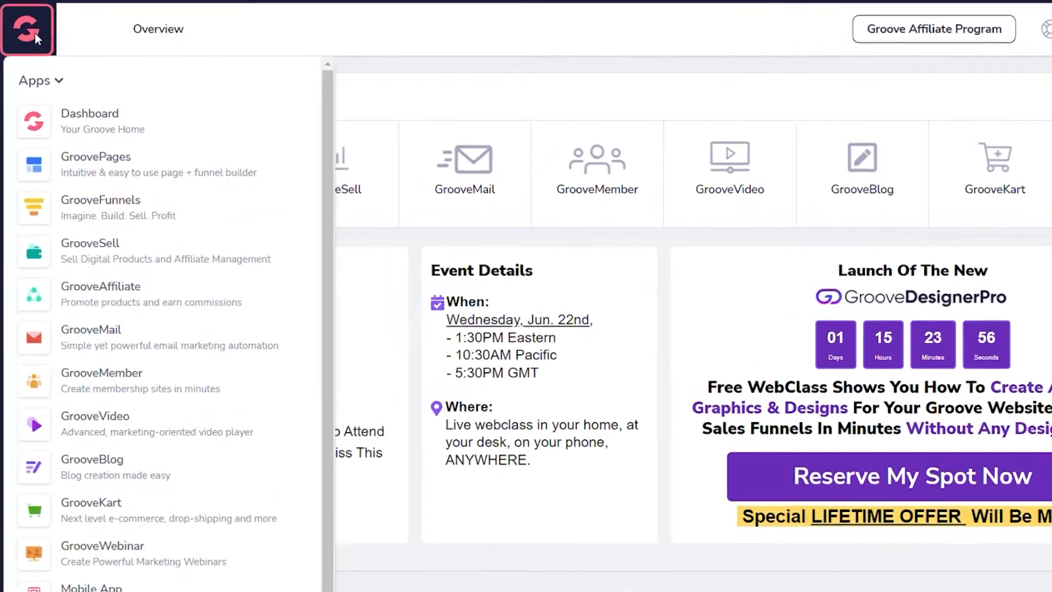
{"action": "left_click", "coordinate": [30, 30]}
{"action": "left_click", "coordinate": [30, 30]}
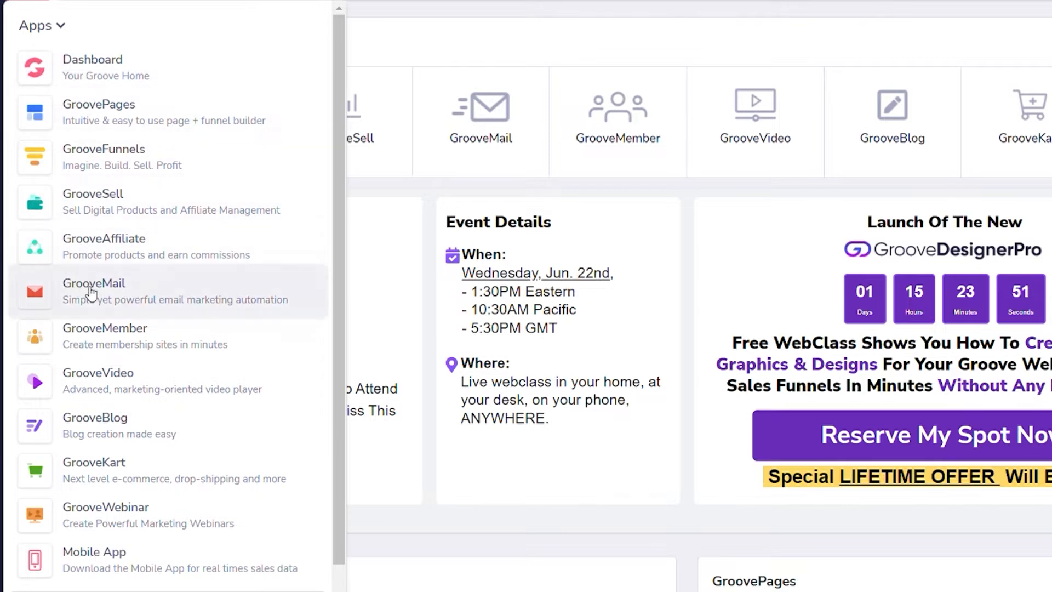
{"action": "left_click", "coordinate": [97, 429]}
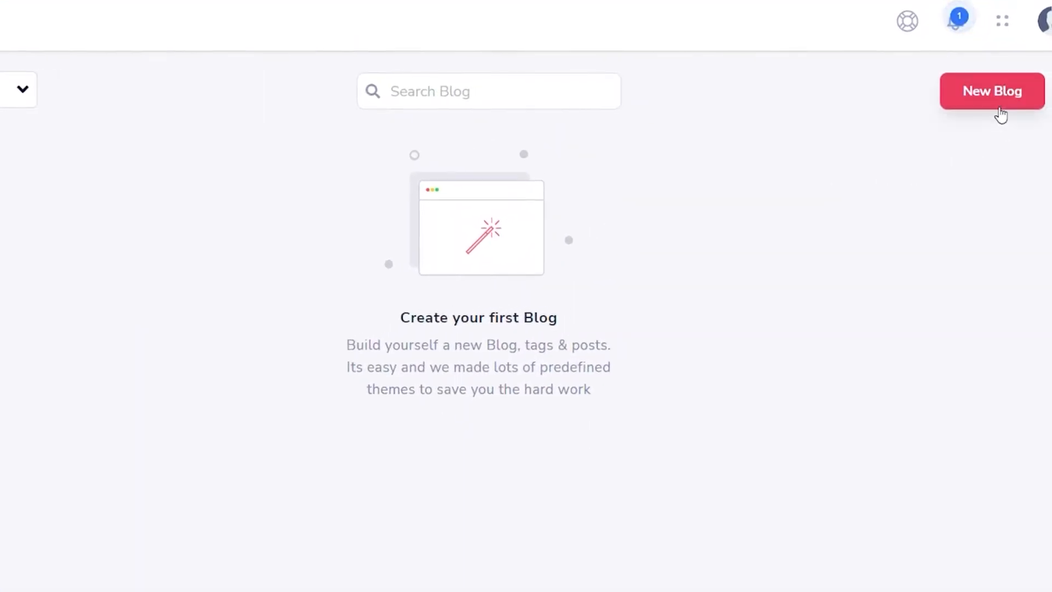
- Create a new blog named "Work&Travel" with the subdomain "workandtravel"
{"action": "left_click", "coordinate": [999, 110]}
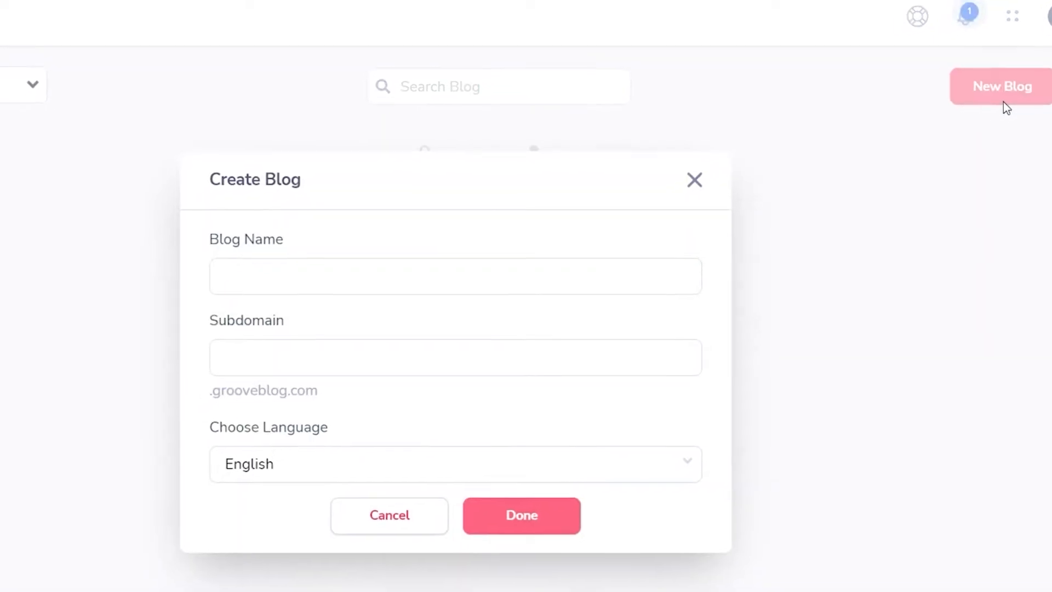
{"action": "left_click", "coordinate": [429, 252]}
{"action": "type", "text": "Work&Travel"}
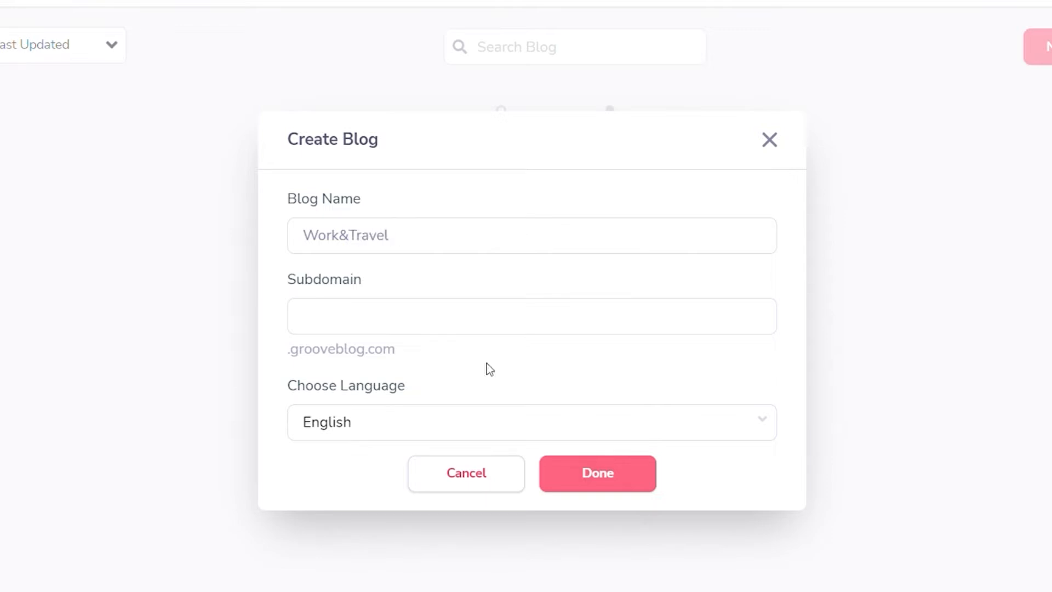
{"action": "left_click", "coordinate": [442, 326]}
{"action": "type", "text": "workandtrave"}
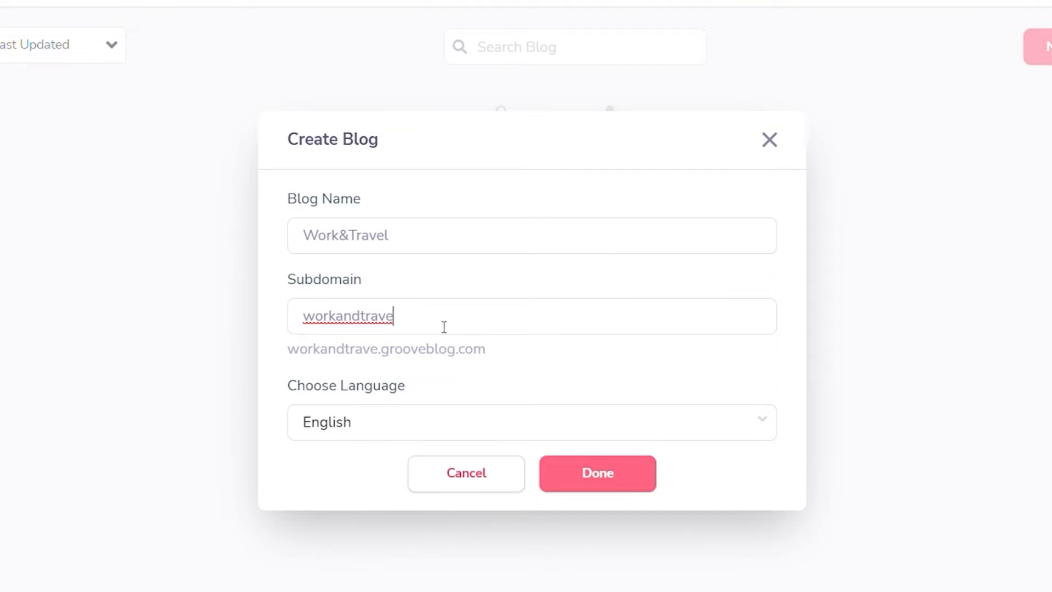
{"action": "type", "text": "l"}
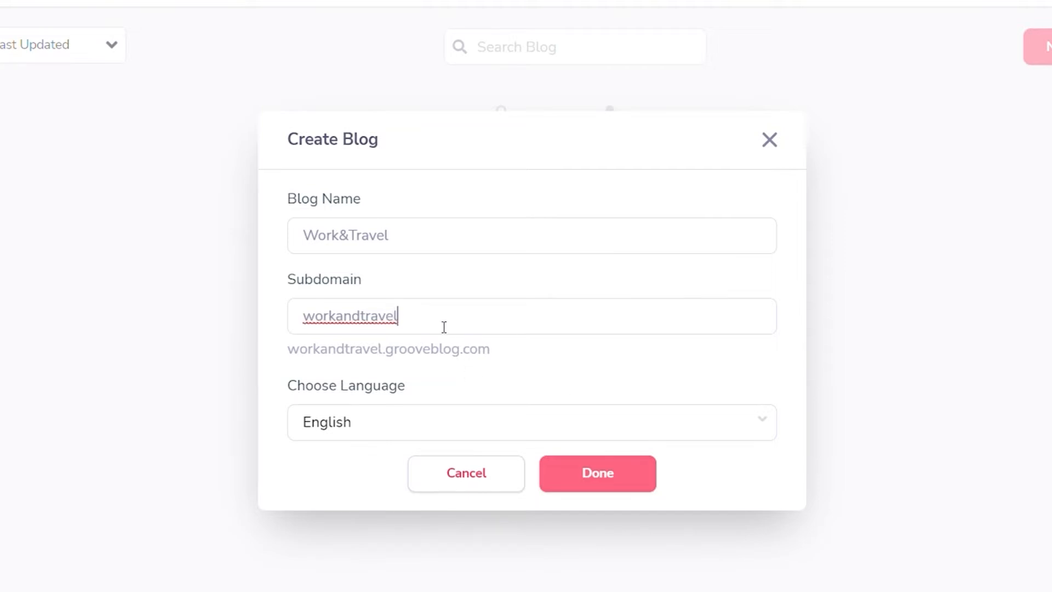
{"action": "left_click", "coordinate": [583, 474]}
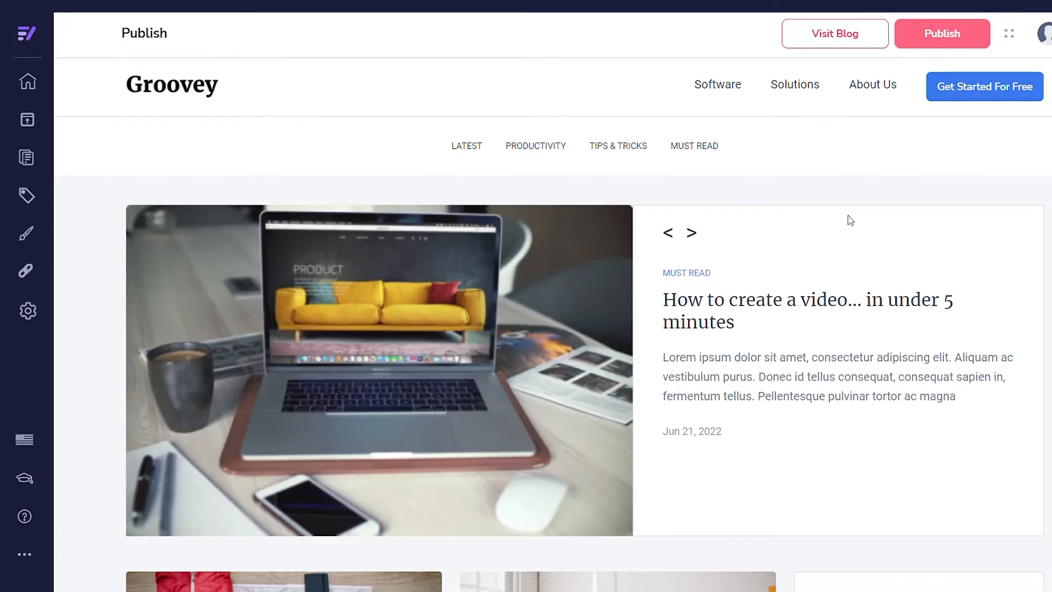
- Look through the layout and sample posts on the new blog's default home page
{"action": "scroll", "coordinate": [850, 216], "scroll_direction": "down", "scroll_amount": 10}
{"action": "scroll", "coordinate": [583, 266], "scroll_direction": "down", "scroll_amount": 4}
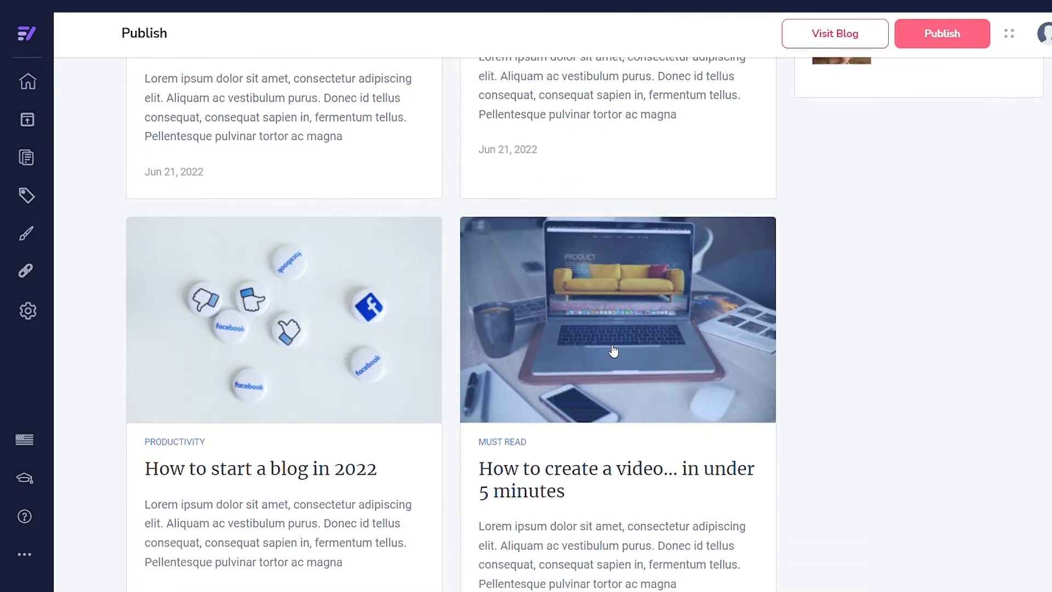
{"action": "scroll", "coordinate": [302, 444], "scroll_direction": "down", "scroll_amount": 1}
{"action": "scroll", "coordinate": [302, 444], "scroll_direction": "down", "scroll_amount": 8}
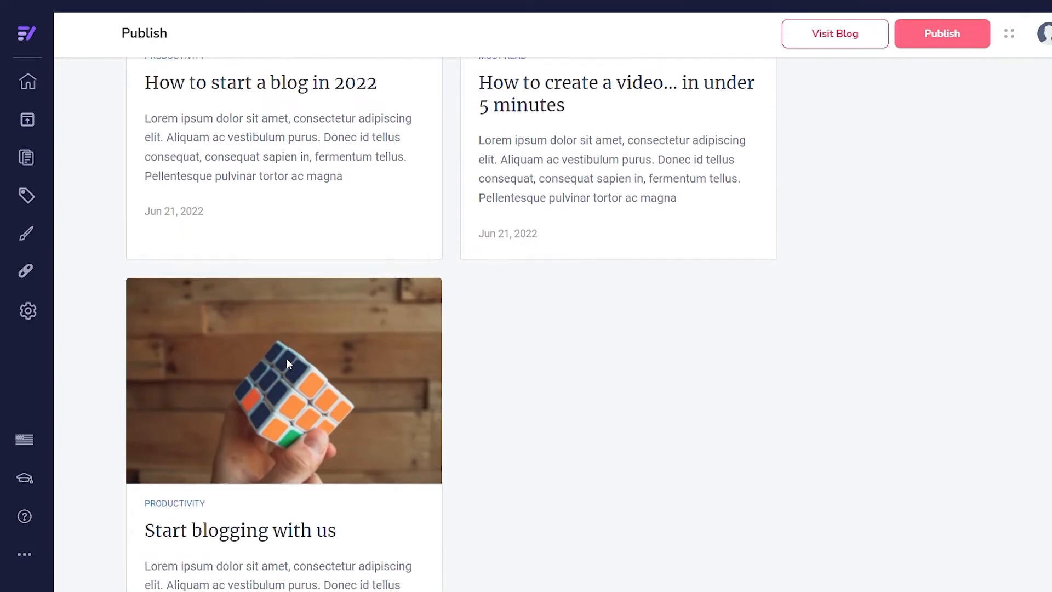
{"action": "scroll", "coordinate": [419, 407], "scroll_direction": "up", "scroll_amount": 6}
{"action": "scroll", "coordinate": [420, 407], "scroll_direction": "up", "scroll_amount": 12}
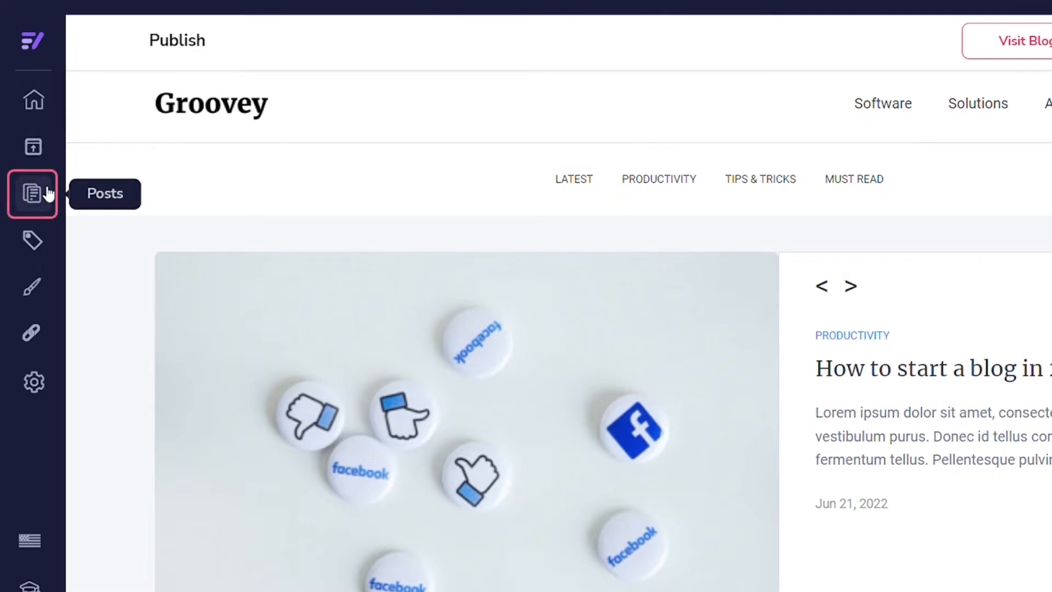
- Start a new blog post and title it "How to Travel and Work: Your Guide"
{"action": "left_click", "coordinate": [44, 191]}
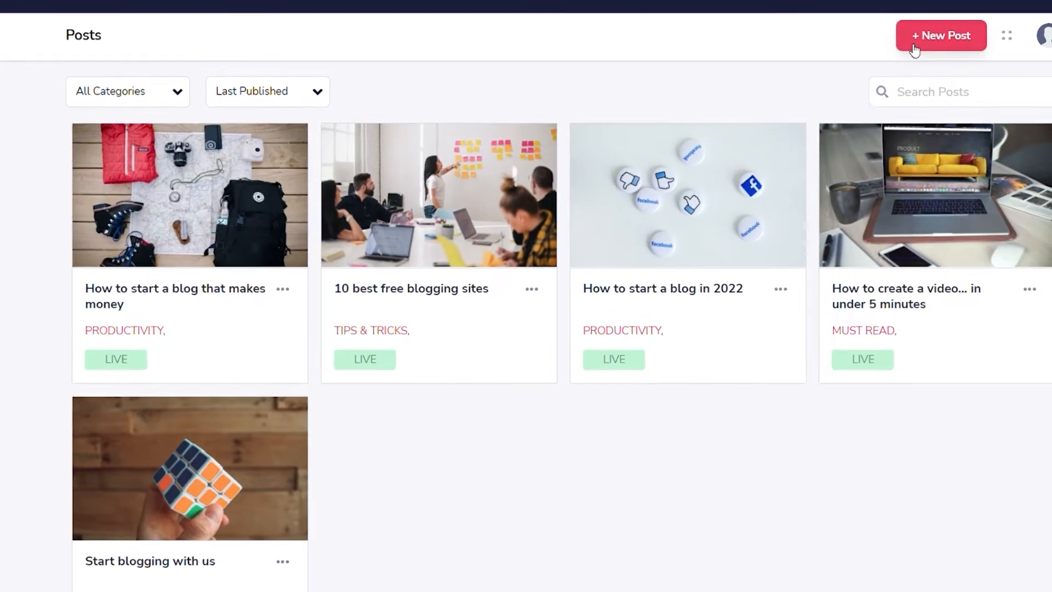
{"action": "left_click", "coordinate": [914, 47]}
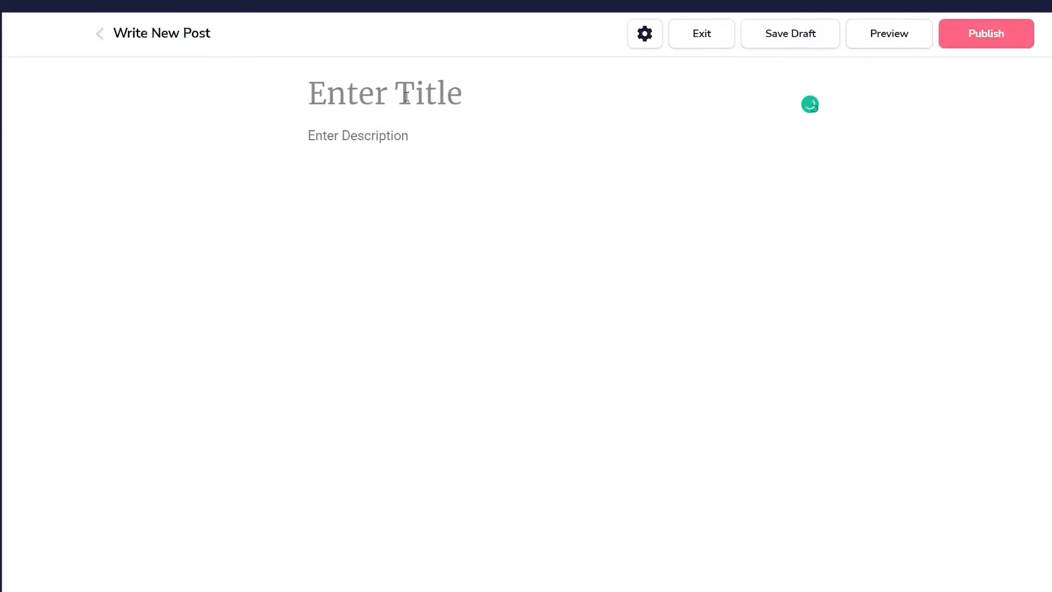
{"action": "type", "text": "How to Tra"}
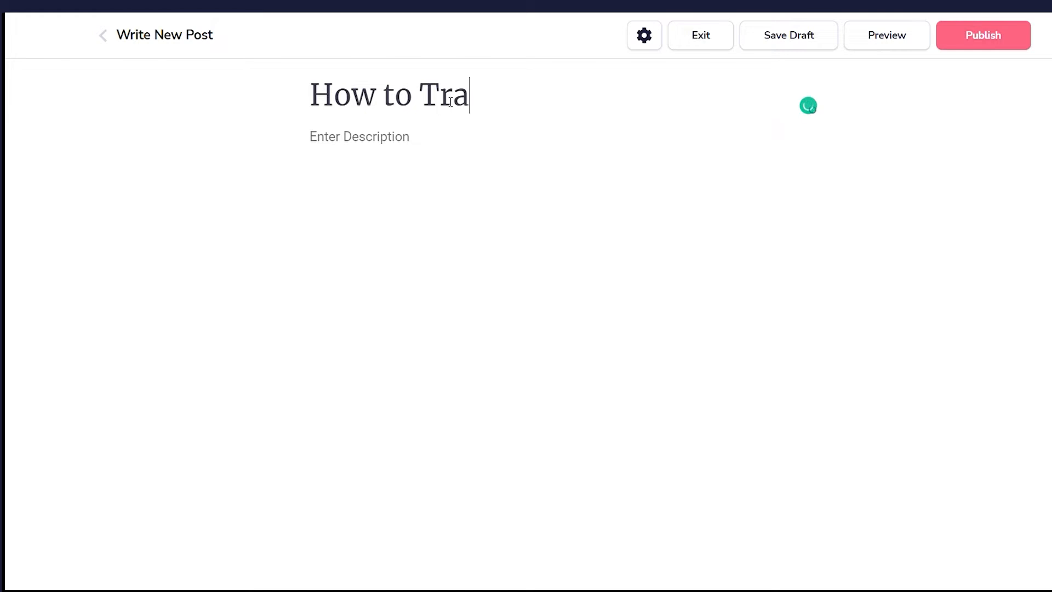
{"action": "type", "text": "vel and Work"}
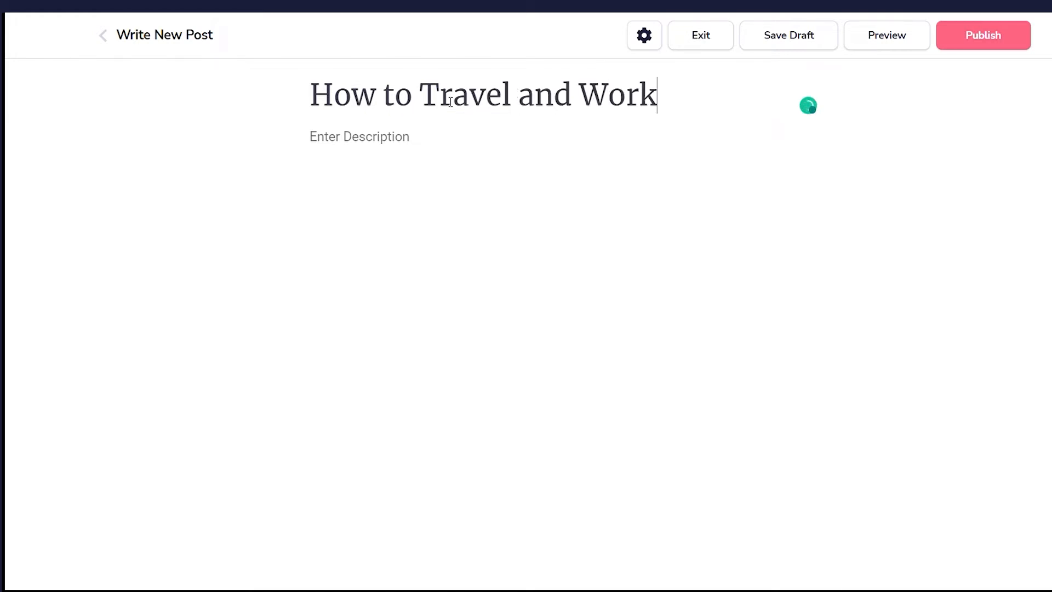
{"action": "type", "text": ": Your G"}
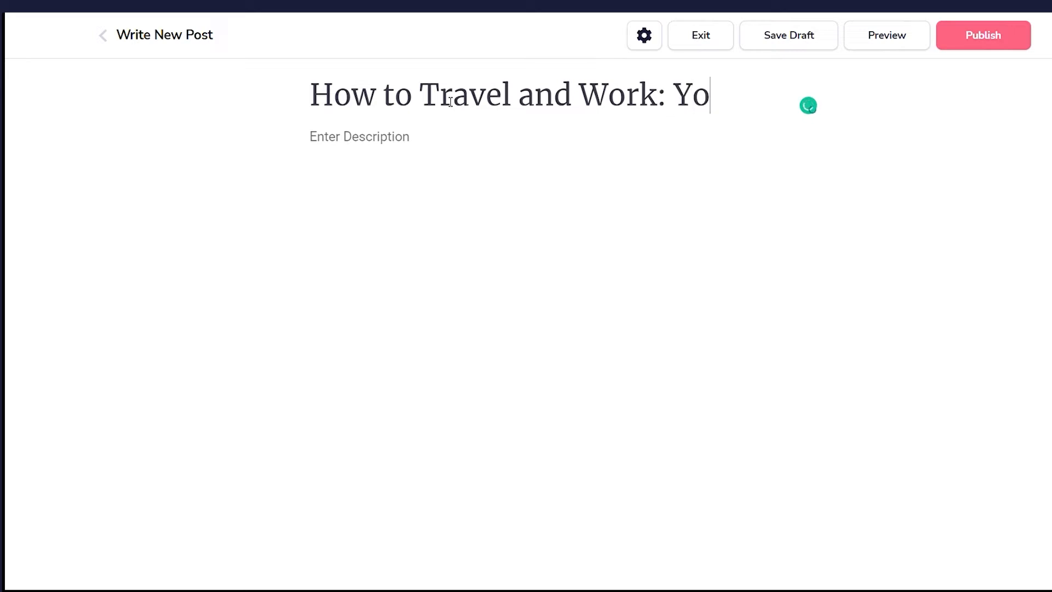
{"action": "type", "text": "uide"}
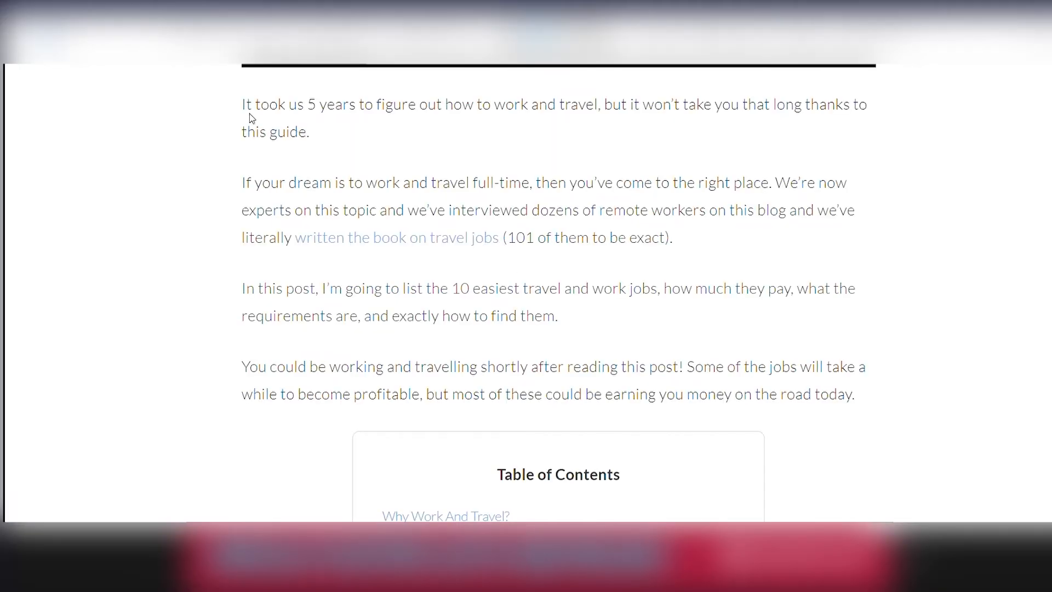
- Copy the four introductory paragraphs from the work-and-travel article, starting "It took us 5 years", into the post's description
{"action": "left_click_drag", "start_coordinate": [239, 105], "coordinate": [869, 403]}
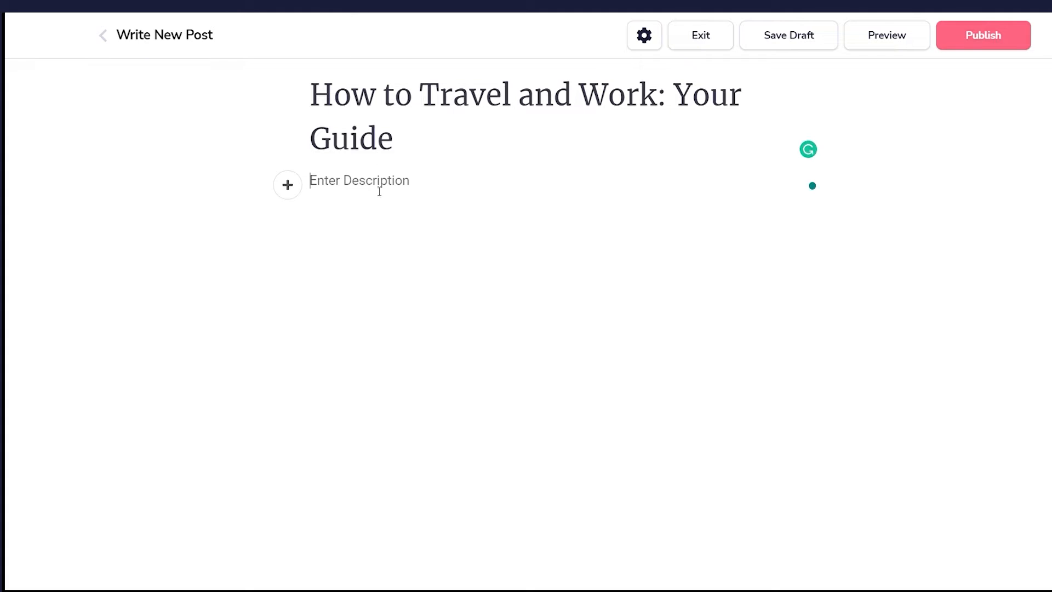
{"action": "type", "text": "It took us 5 years to figure out how to work and travel, but it won’t take you that long thanks to this guide. If your dream is to work and travel full-time, then you’ve come to the right place. We’re now experts on this topic and we’ve interviewed dozens of remote workers on this blog and we’ve literally written the book on travel jobs (101 of them to be exact). In this post, I’m going to list the 10 easiest travel and work jobs, how much they pay, what the requirements are, and exactly how to find them. You could be working and travelling shortly after reading this post! Some of the jobs will take a while to become profitable, but most of these could be earning you money on the road today."}
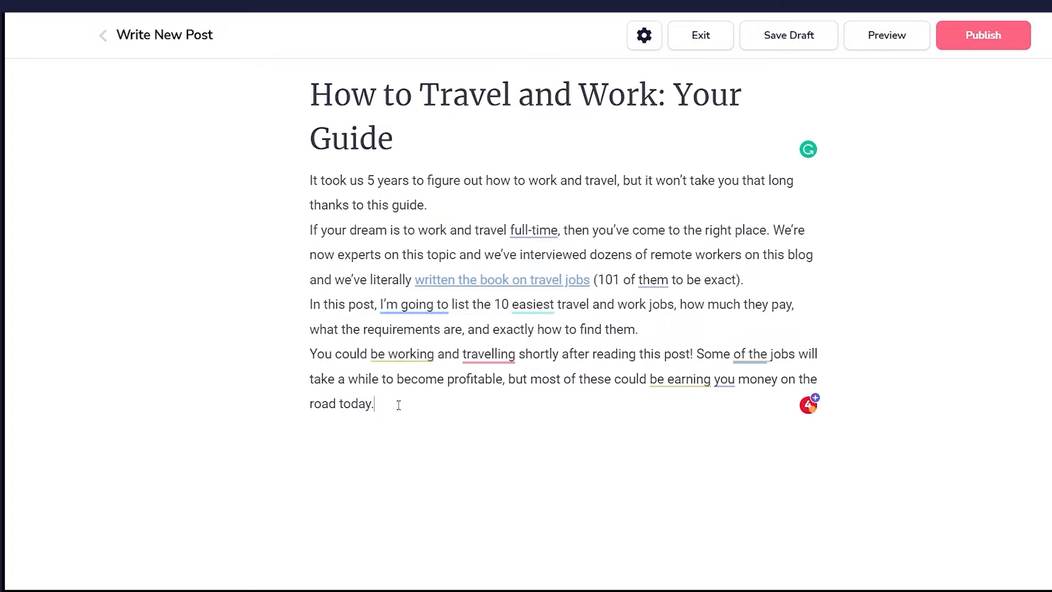
- Add the line "Why Travel and Work" below the introductory paragraphs, leaving a blank line between them
{"action": "key", "text": "Return"}
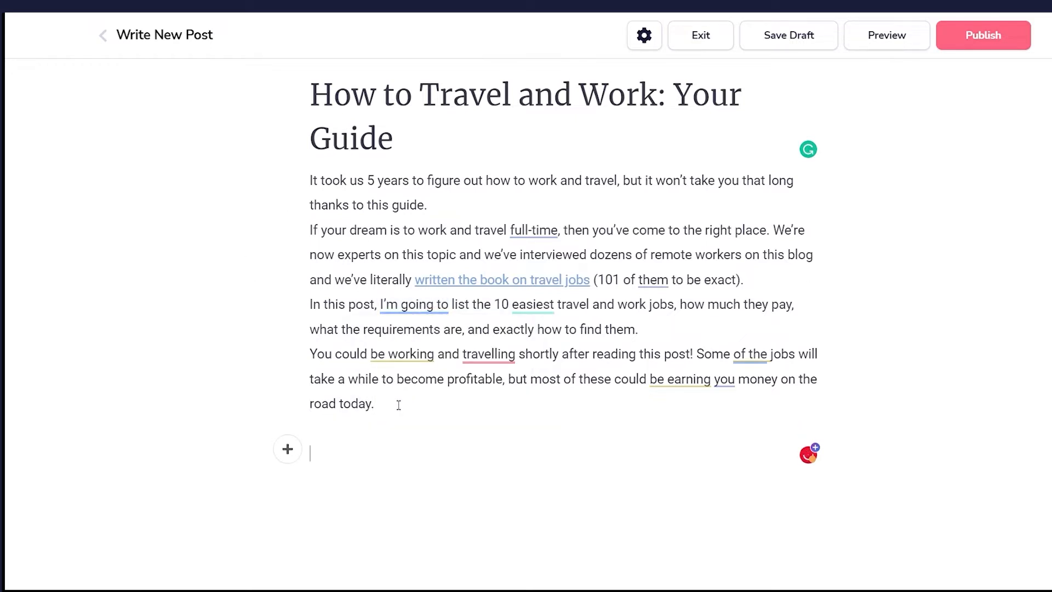
{"action": "type", "text": "Why Travel and"}
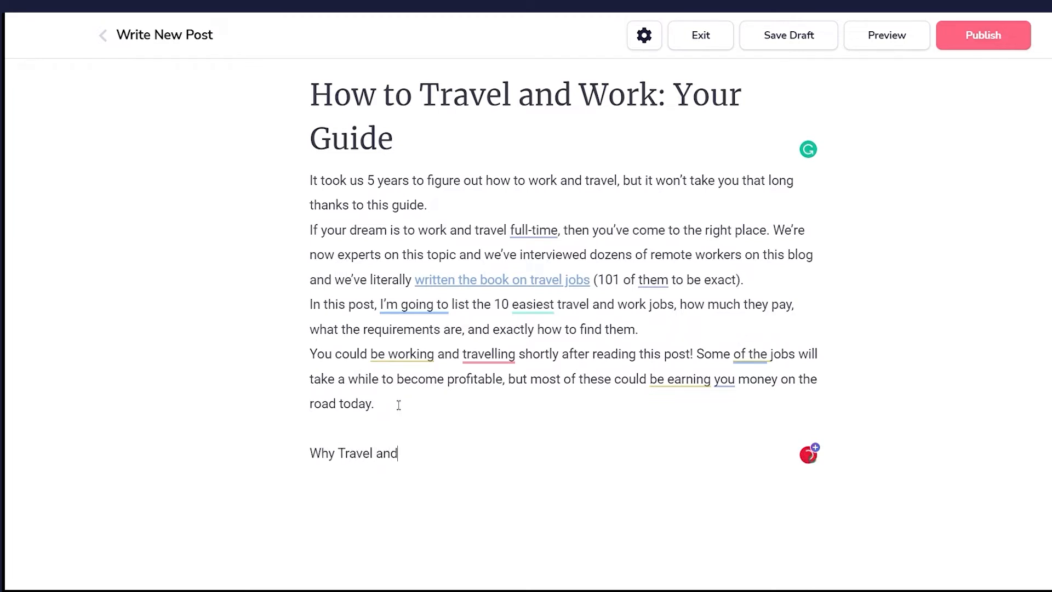
{"action": "type", "text": " Work"}
- Format the line "Why Travel and Work" as a bold Heading 2
{"action": "left_click_drag", "start_coordinate": [488, 463], "coordinate": [299, 465]}
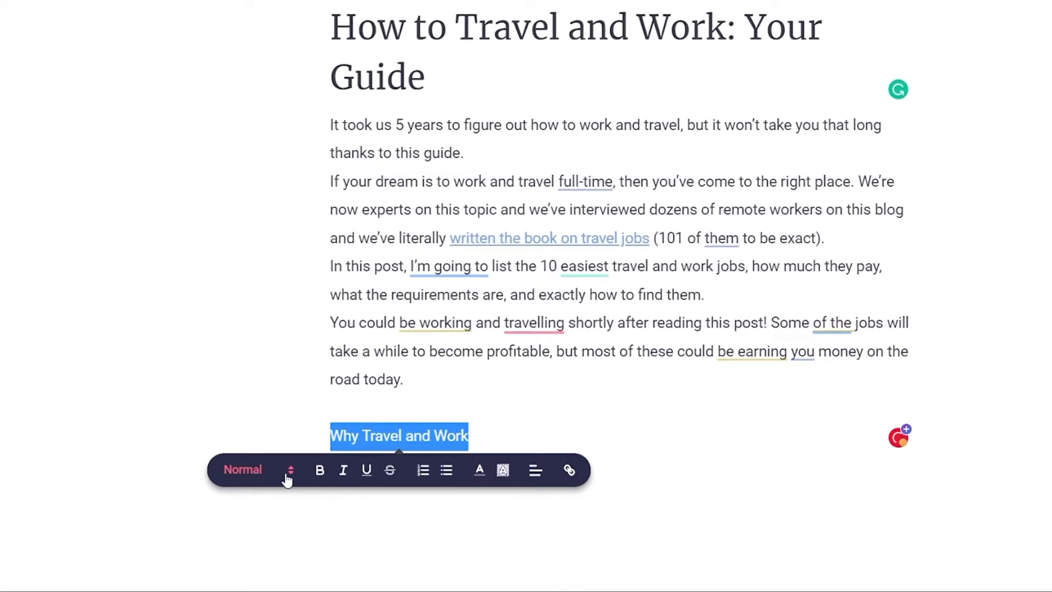
{"action": "left_click", "coordinate": [289, 477]}
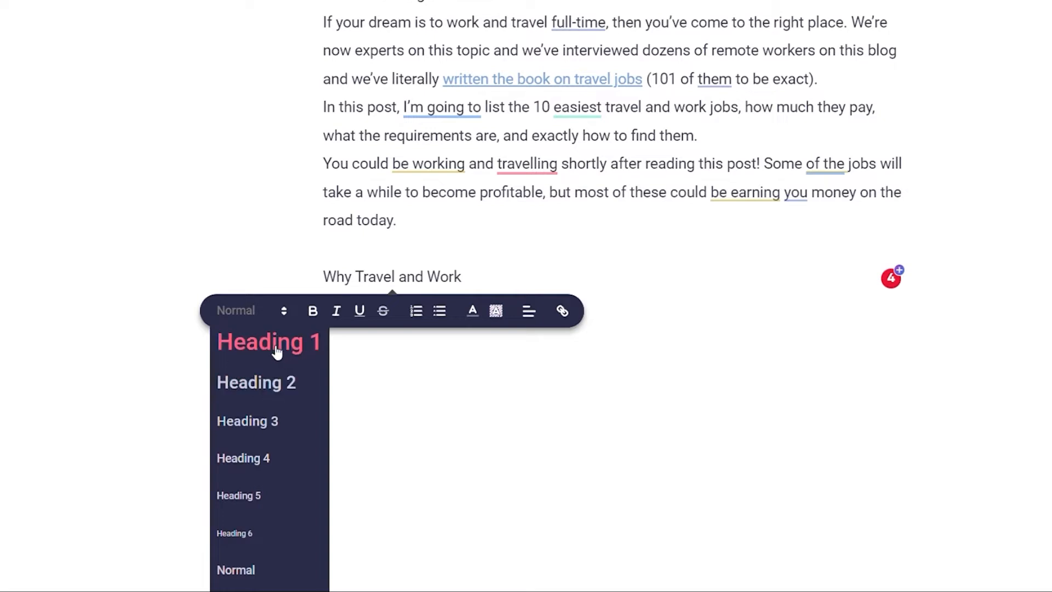
{"action": "left_click", "coordinate": [272, 383]}
{"action": "left_click_drag", "start_coordinate": [407, 445], "coordinate": [304, 444]}
{"action": "left_click", "coordinate": [515, 452]}
{"action": "left_click_drag", "start_coordinate": [538, 442], "coordinate": [322, 444]}
{"action": "left_click", "coordinate": [361, 478]}
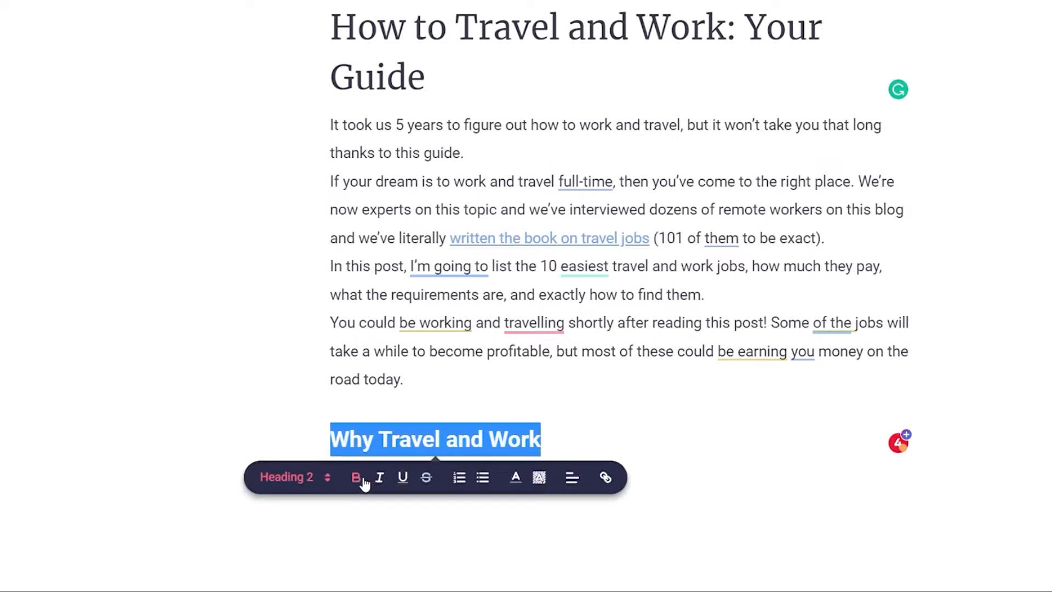
{"action": "left_click", "coordinate": [652, 433]}
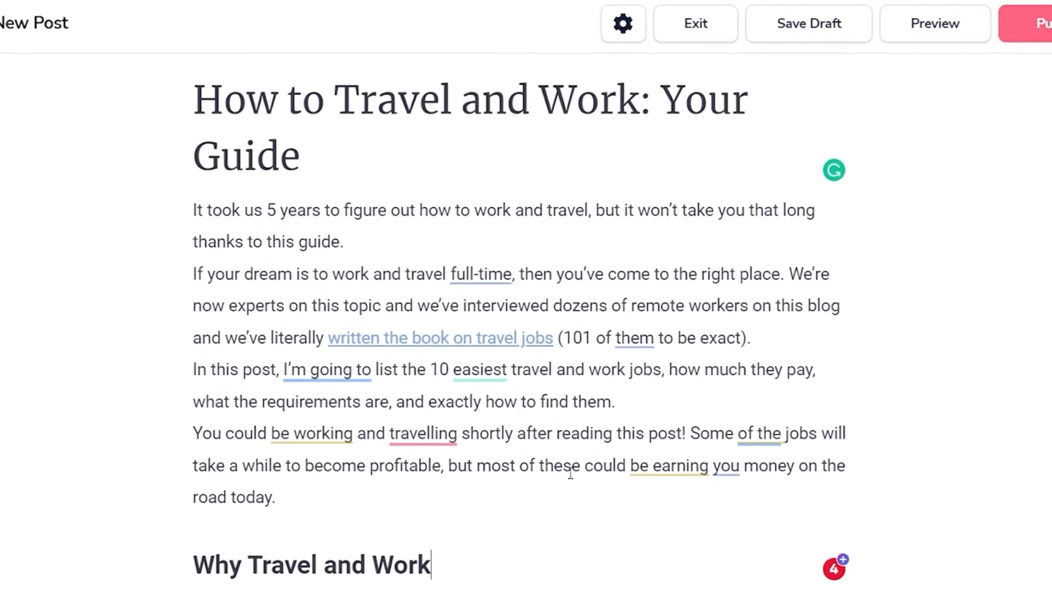
- Italicize the phrase "10 easiest travel and work jobs" in the third introductory paragraph
{"action": "left_click_drag", "start_coordinate": [436, 378], "coordinate": [667, 382]}
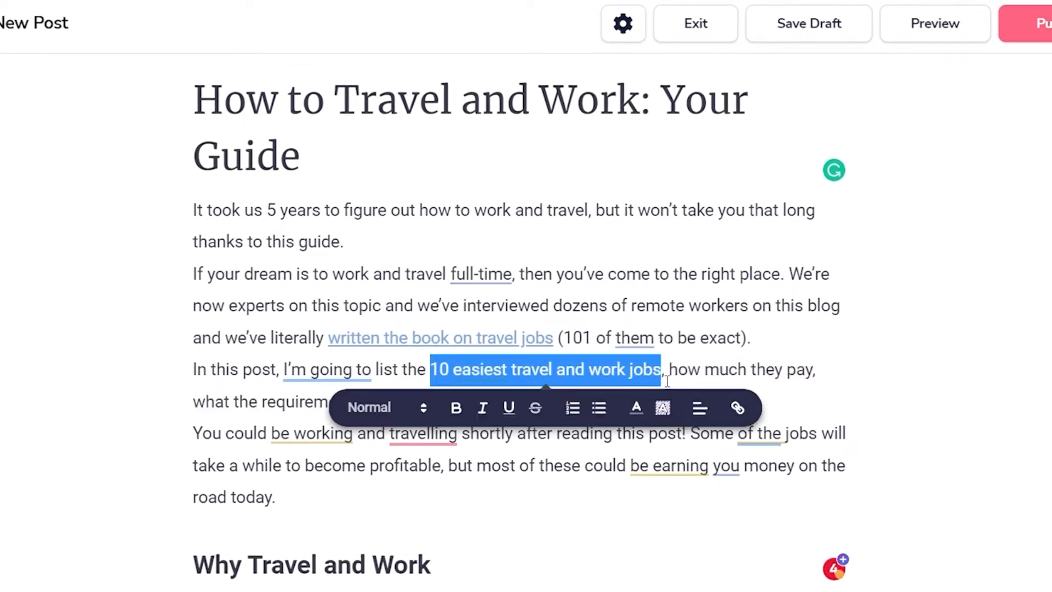
{"action": "left_click", "coordinate": [483, 411]}
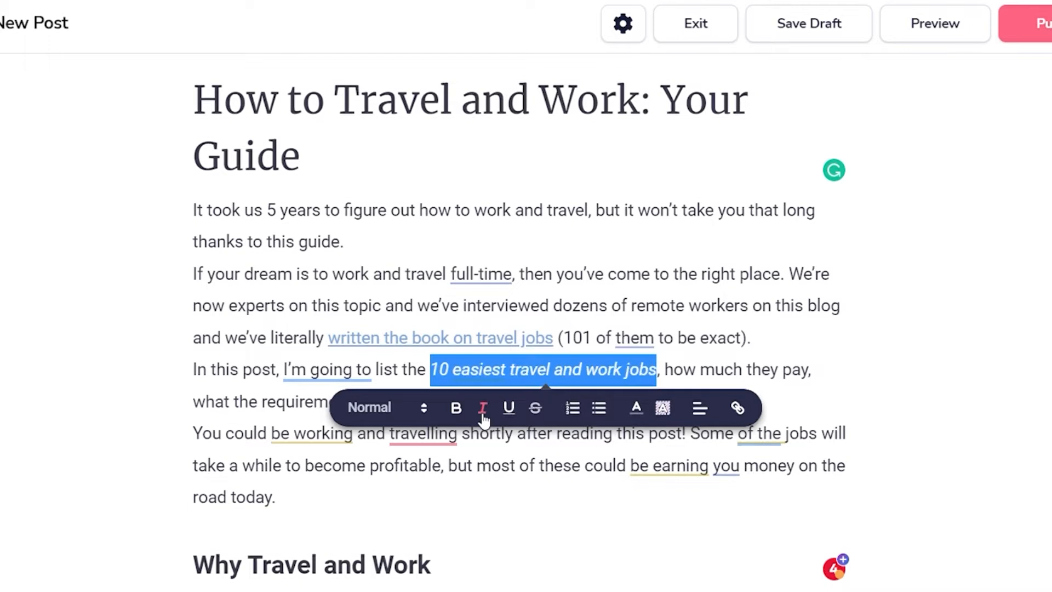
{"action": "left_click", "coordinate": [853, 409]}
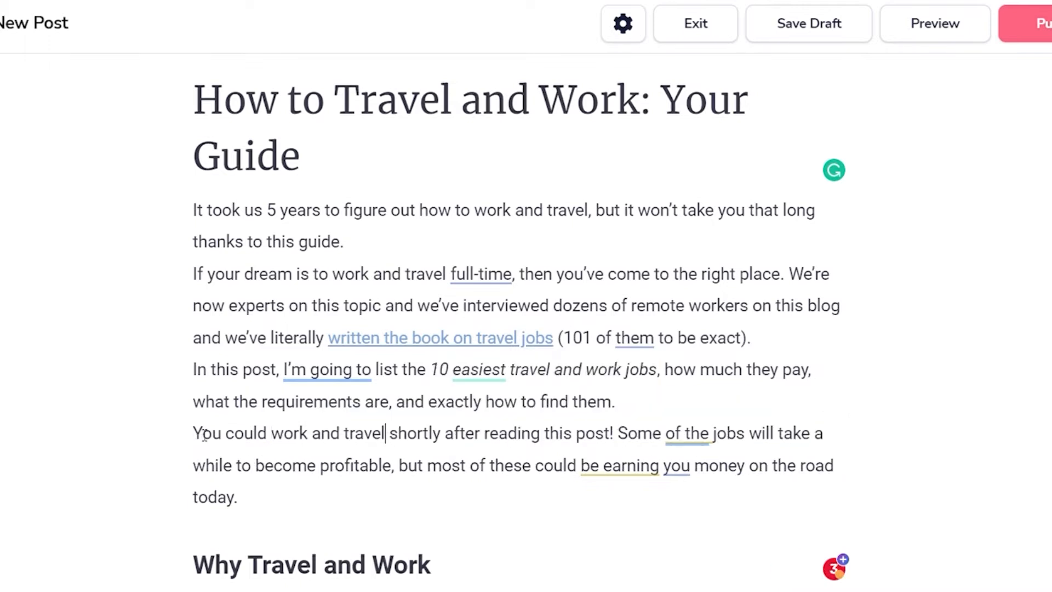
- Turn the paragraph starting "You could work and travel" into a bulleted list, splitting it after "this post!" and after "profitable,"
{"action": "left_click_drag", "start_coordinate": [193, 433], "coordinate": [454, 443]}
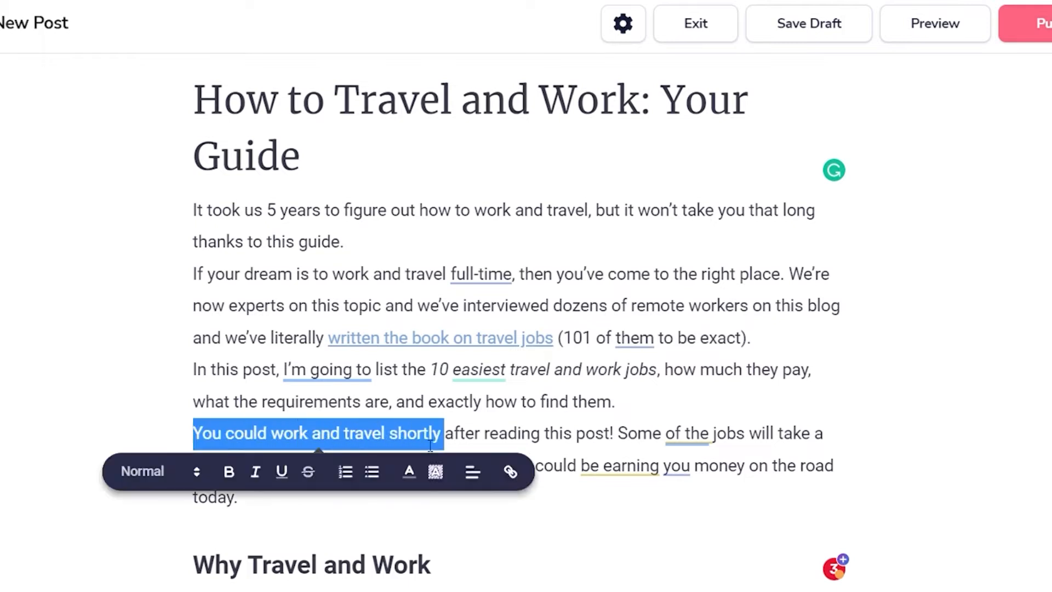
{"action": "left_click", "coordinate": [378, 474]}
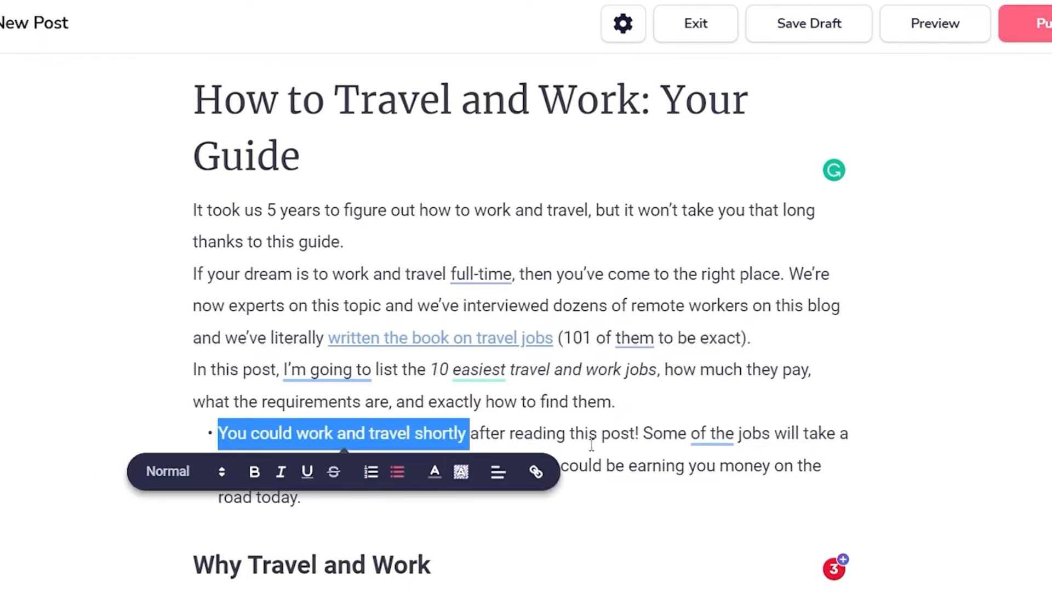
{"action": "left_click", "coordinate": [600, 559]}
{"action": "left_click", "coordinate": [649, 436]}
{"action": "key", "text": "Return"}
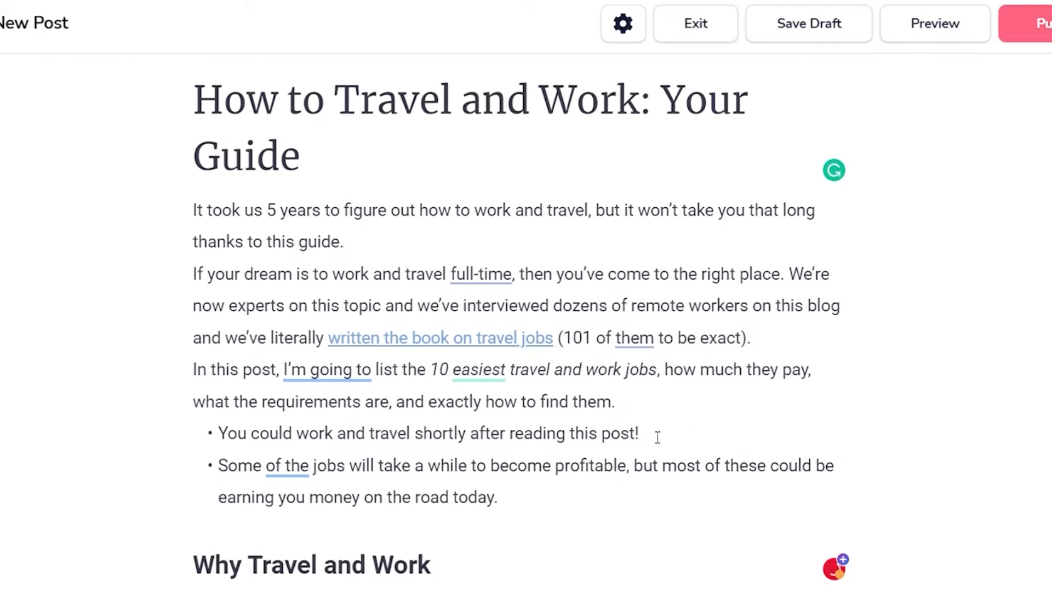
{"action": "left_click", "coordinate": [635, 470]}
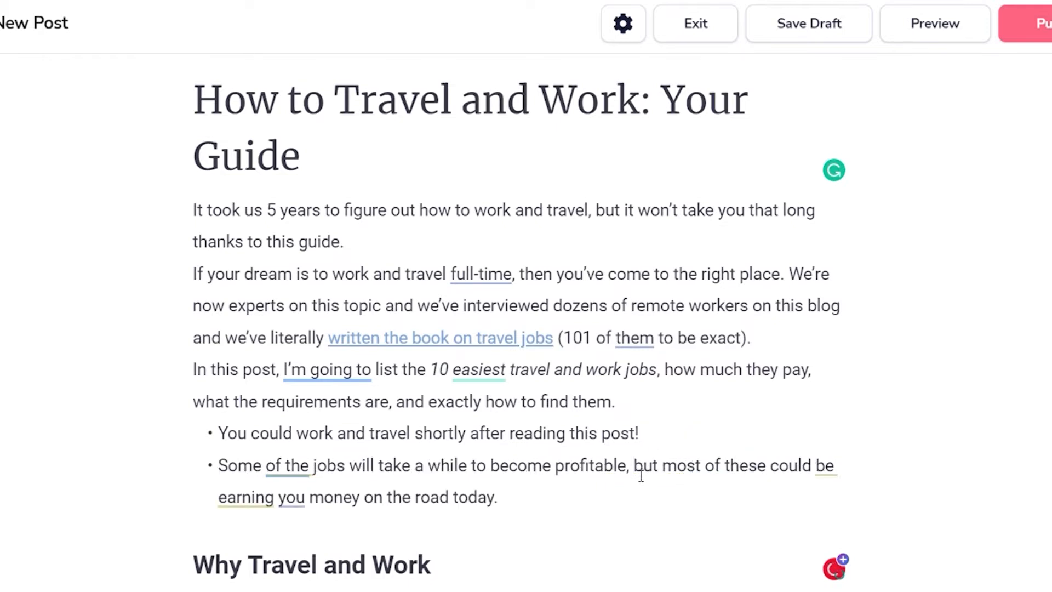
{"action": "key", "text": "Return"}
{"action": "left_click_drag", "start_coordinate": [707, 497], "coordinate": [574, 499]}
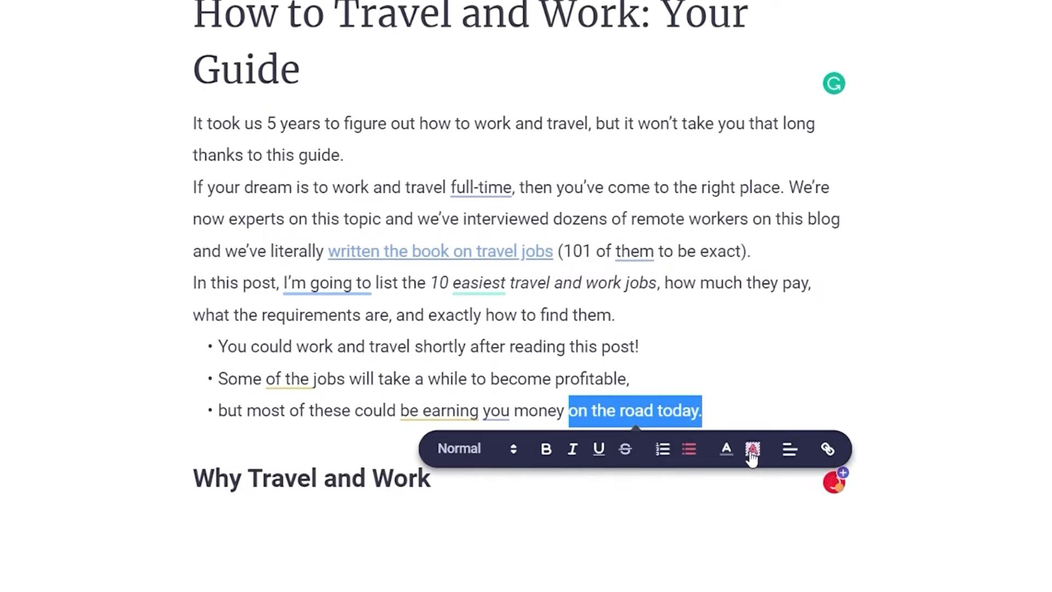
{"action": "left_click", "coordinate": [835, 457]}
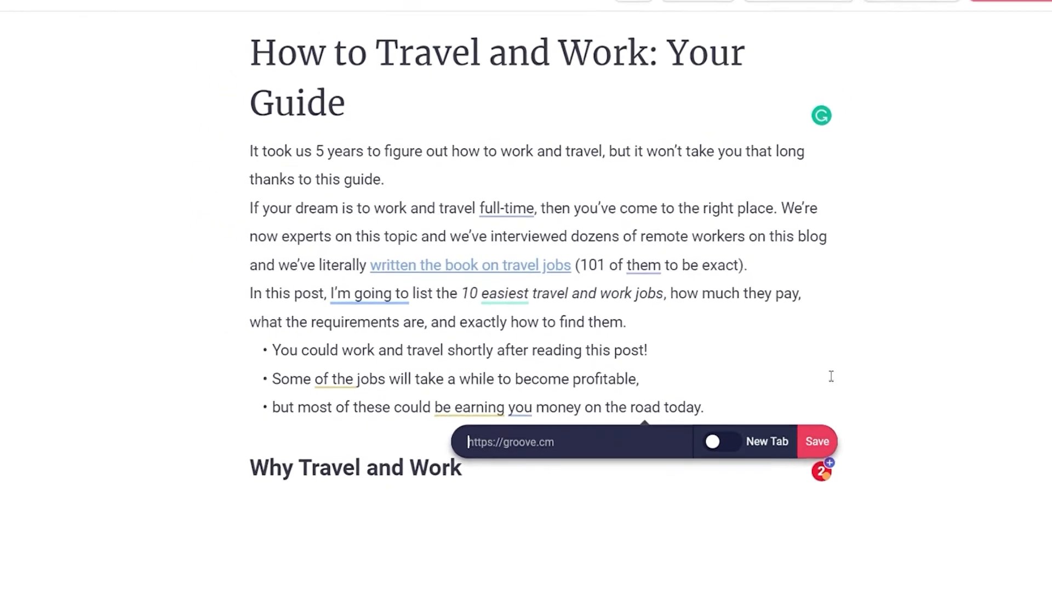
{"action": "left_click", "coordinate": [489, 374]}
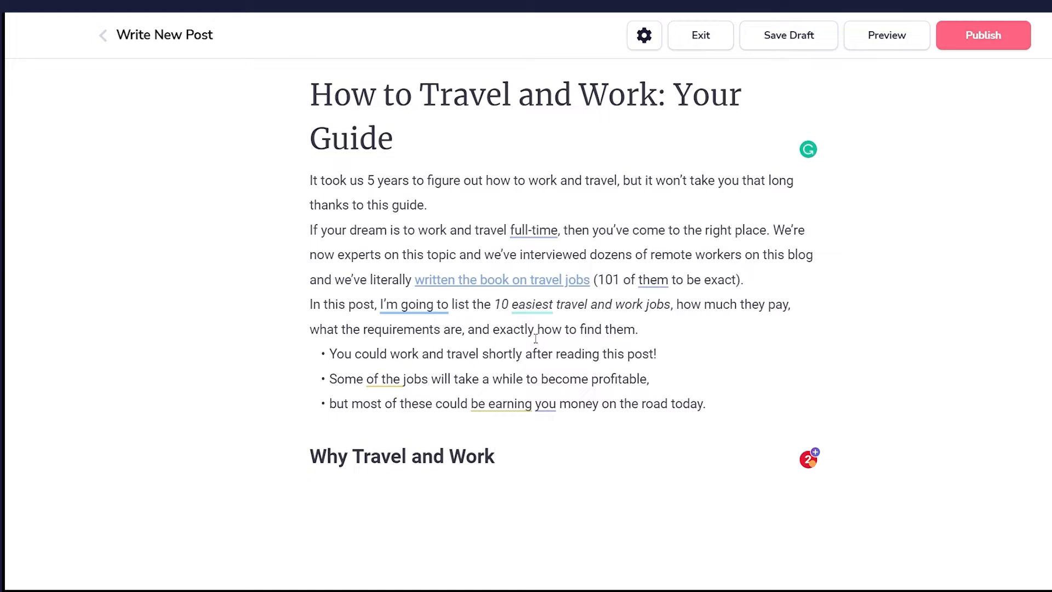
- Insert the "How to Work and Travel" video from the video library on a new line below the "Why Travel and Work" heading
{"action": "key", "text": "Return"}
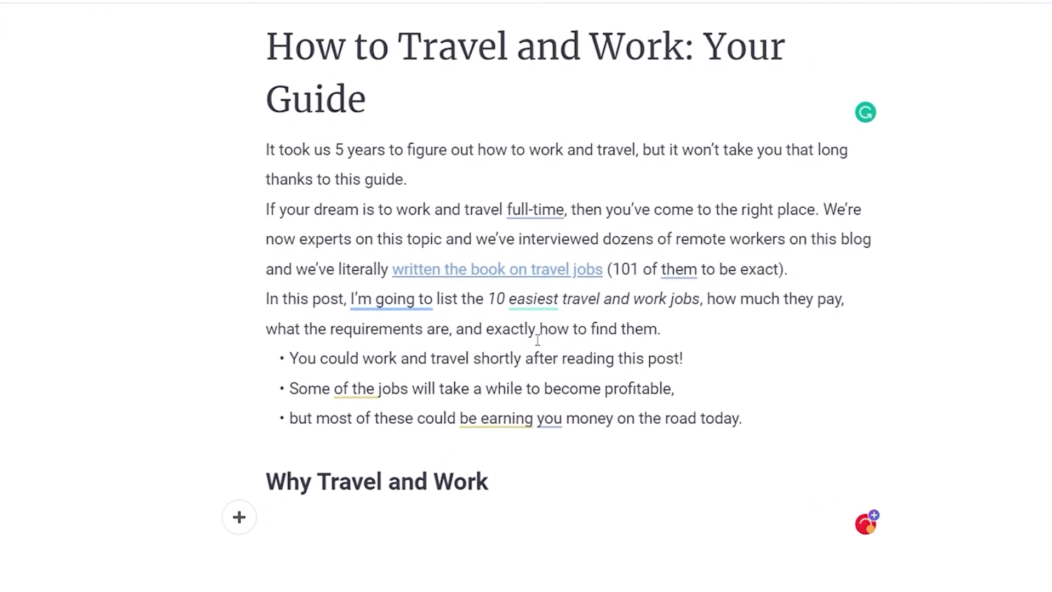
{"action": "left_click", "coordinate": [252, 525]}
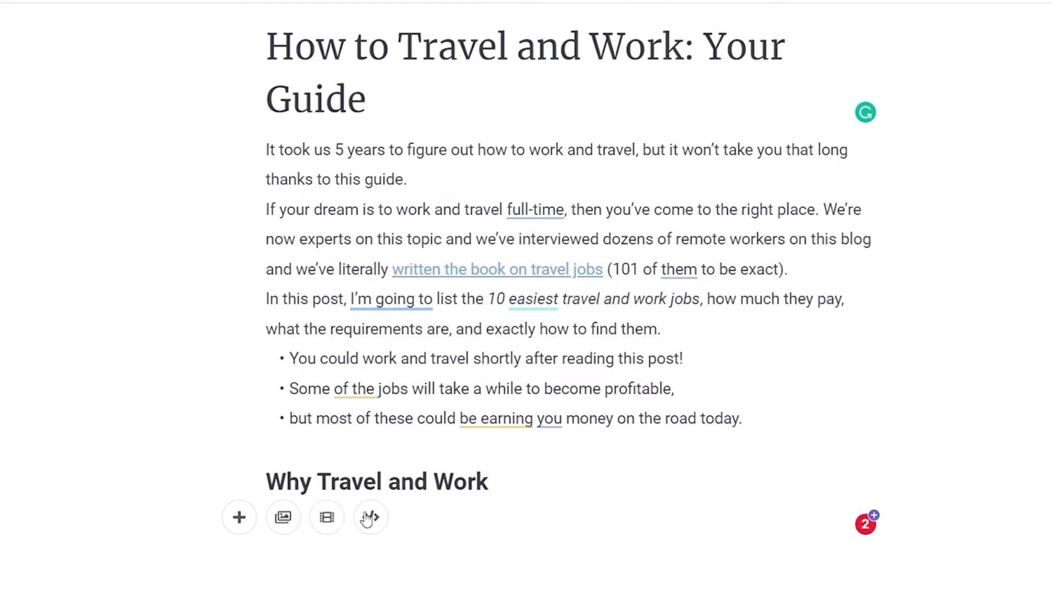
{"action": "left_click", "coordinate": [330, 526]}
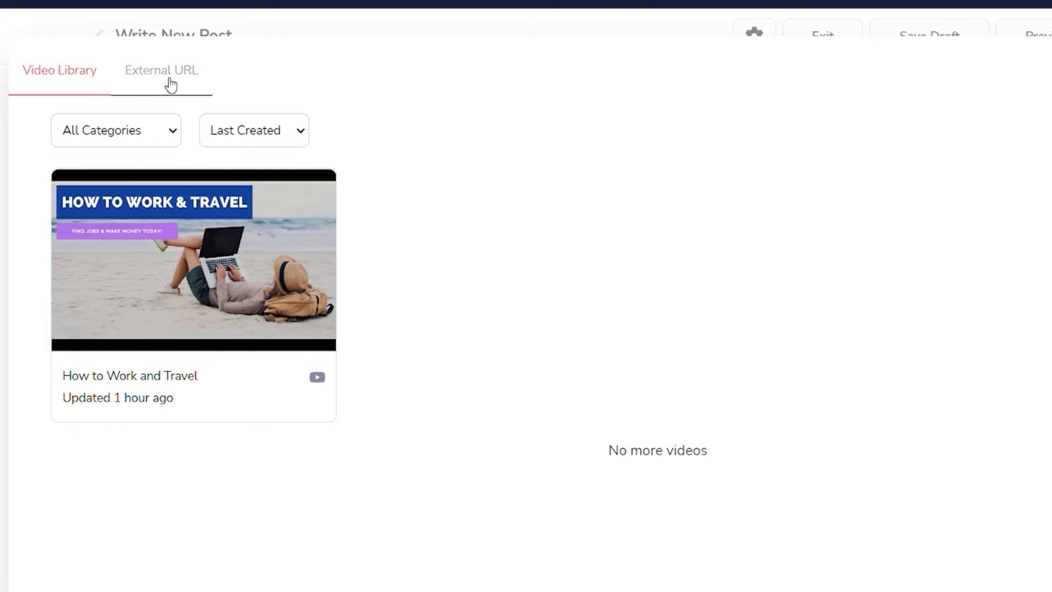
{"action": "left_click", "coordinate": [169, 84]}
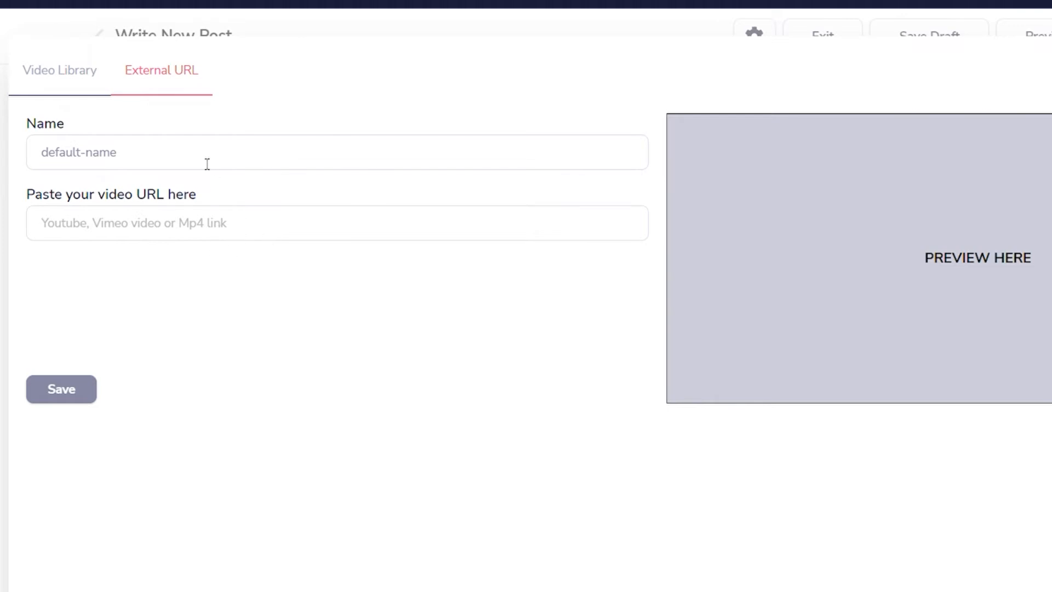
{"action": "left_click", "coordinate": [80, 82]}
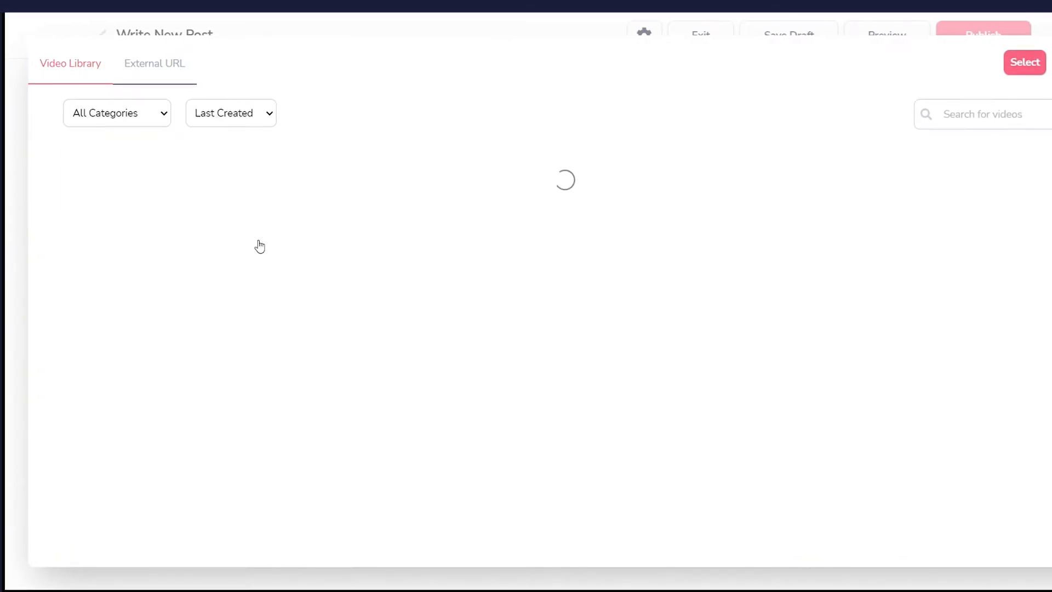
{"action": "left_click", "coordinate": [223, 222]}
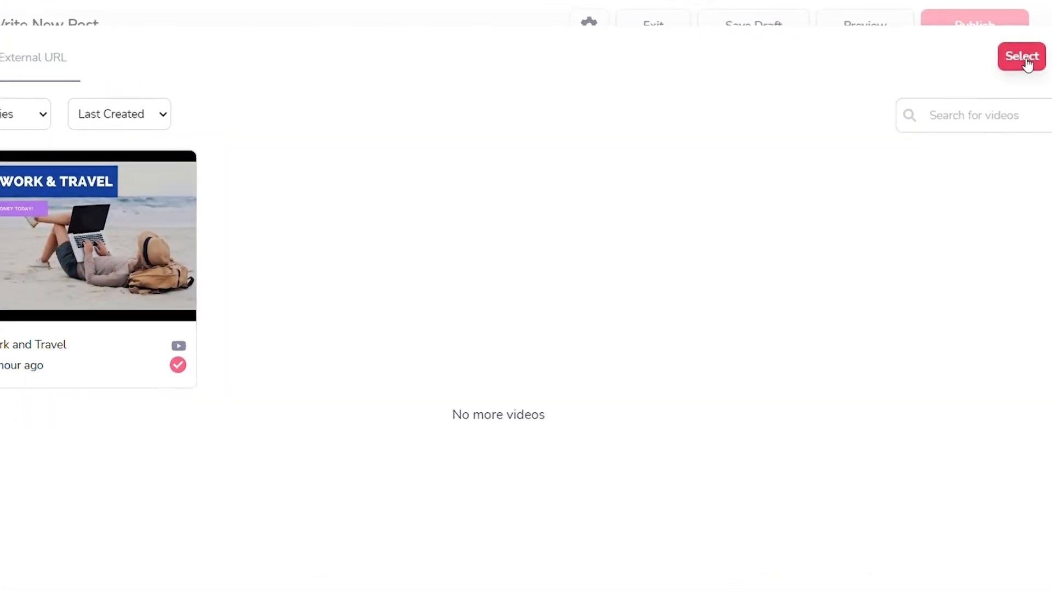
{"action": "left_click", "coordinate": [1024, 62]}
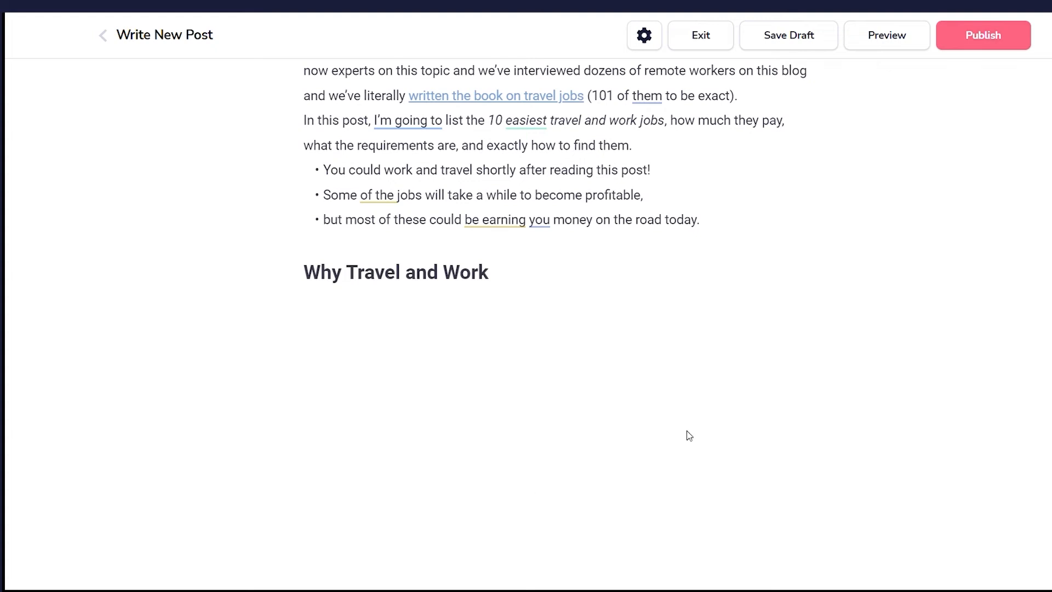
{"action": "scroll", "coordinate": [920, 378], "scroll_direction": "down", "scroll_amount": 1}
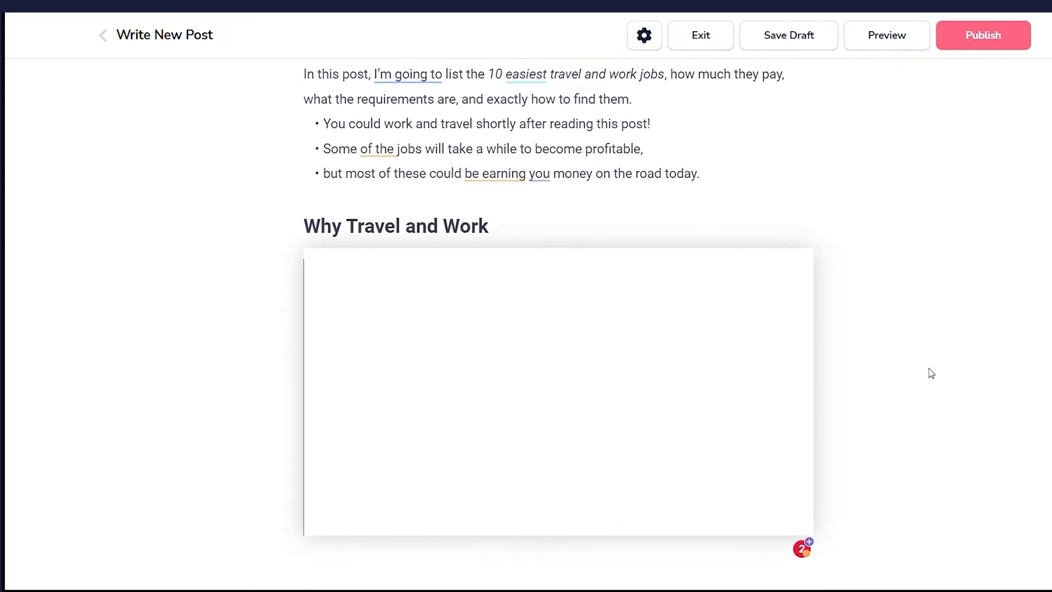
{"action": "left_click_drag", "start_coordinate": [239, 360], "coordinate": [823, 521]}
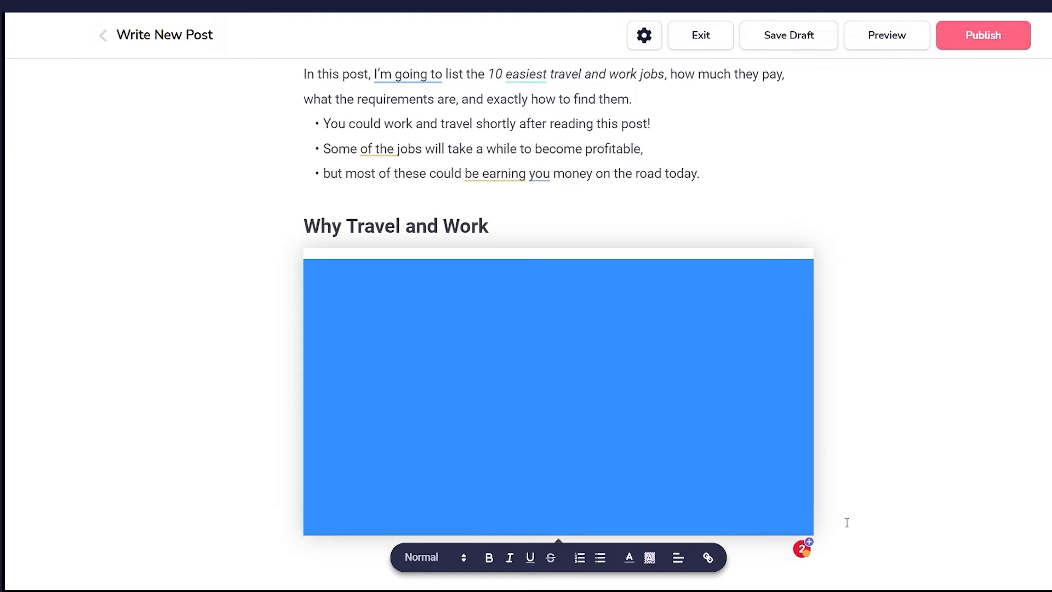
- Insert the laptop-and-palm-trees photo from the image library below the video
{"action": "left_click", "coordinate": [649, 585]}
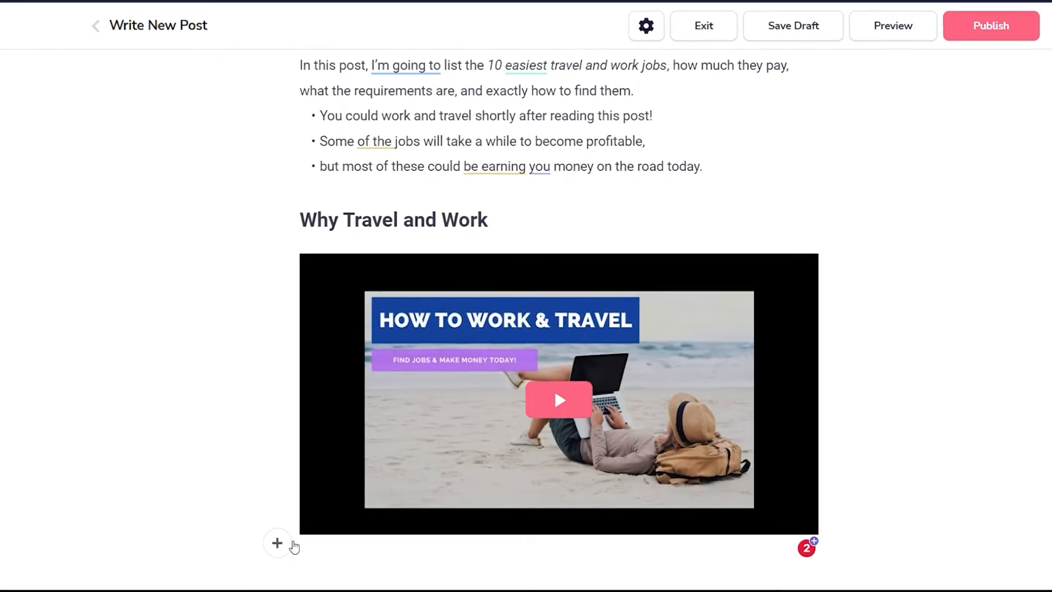
{"action": "left_click", "coordinate": [285, 545]}
{"action": "left_click", "coordinate": [271, 534]}
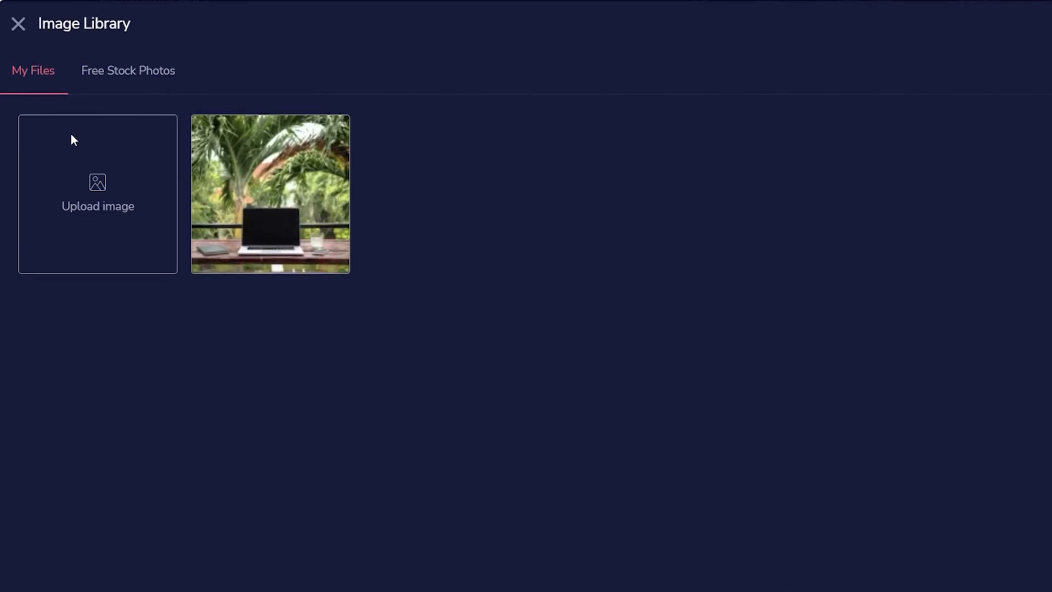
{"action": "left_click", "coordinate": [313, 215]}
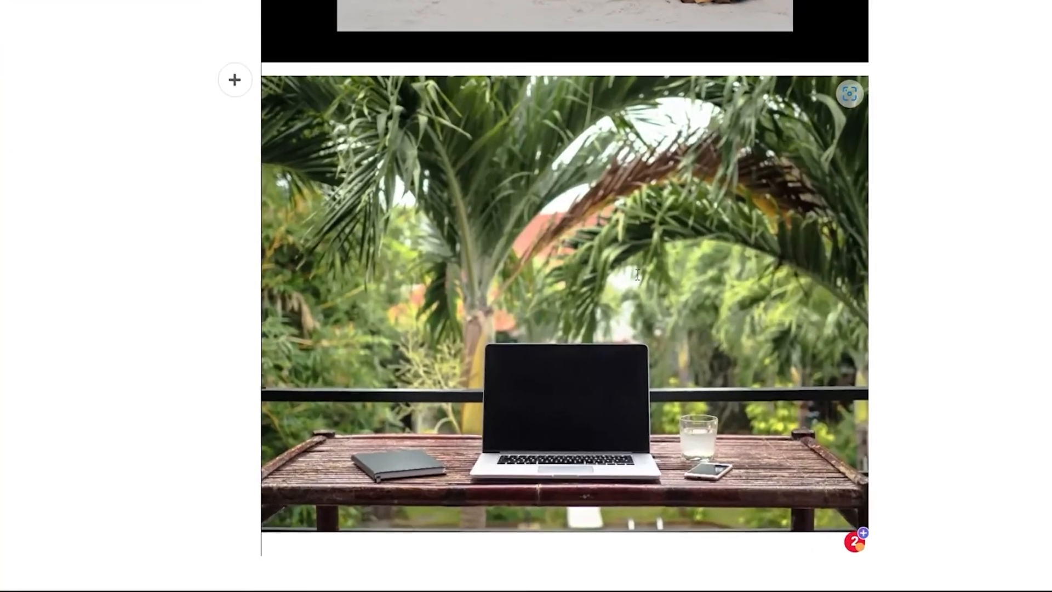
{"action": "left_click", "coordinate": [619, 325]}
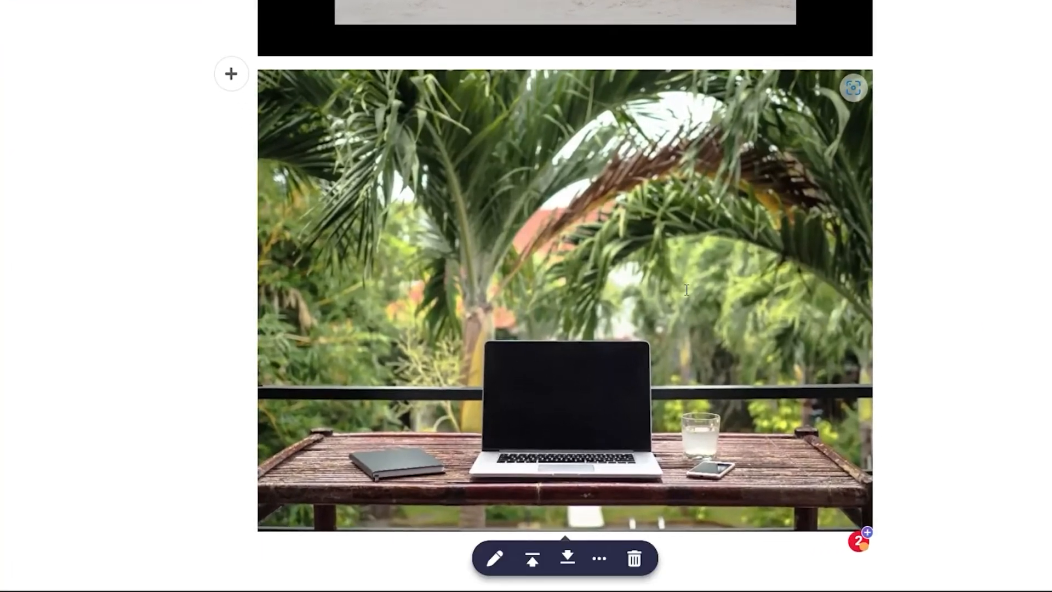
{"action": "left_click", "coordinate": [609, 563]}
{"action": "left_click", "coordinate": [604, 564]}
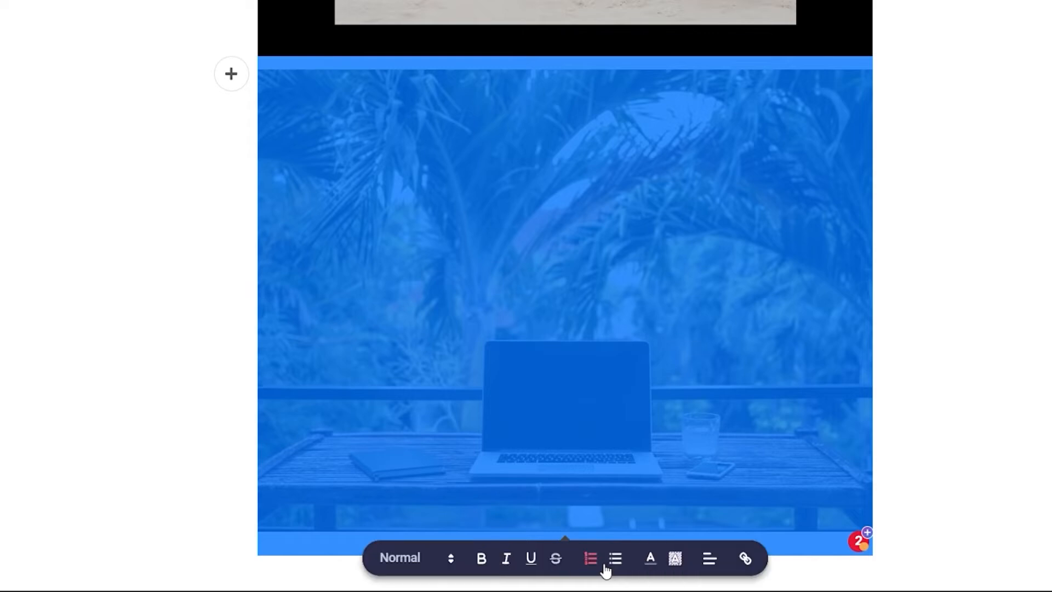
{"action": "left_click", "coordinate": [745, 559]}
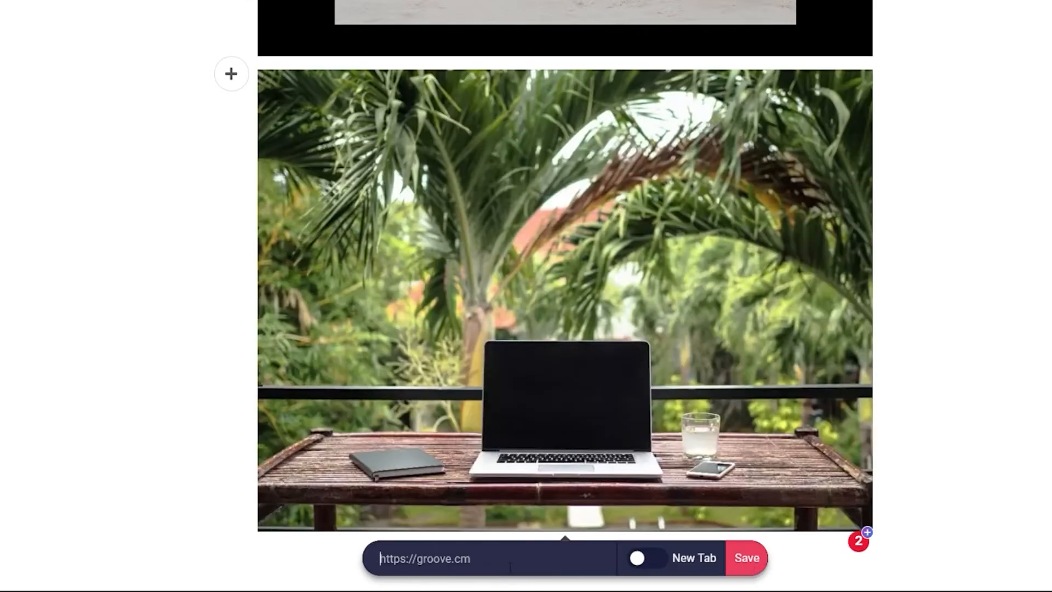
{"action": "type", "text": "www."}
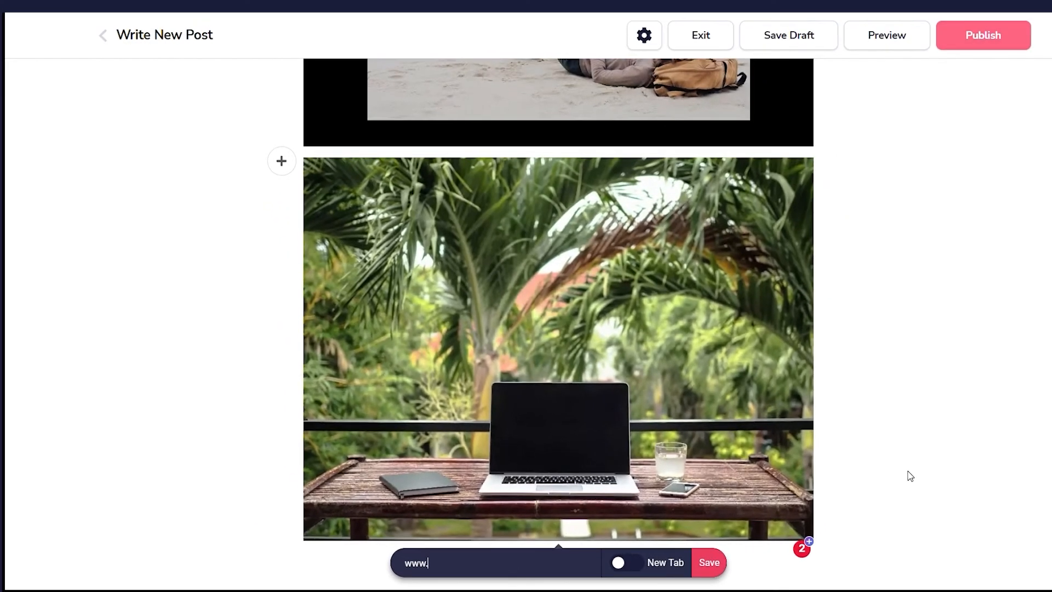
{"action": "left_click", "coordinate": [969, 440]}
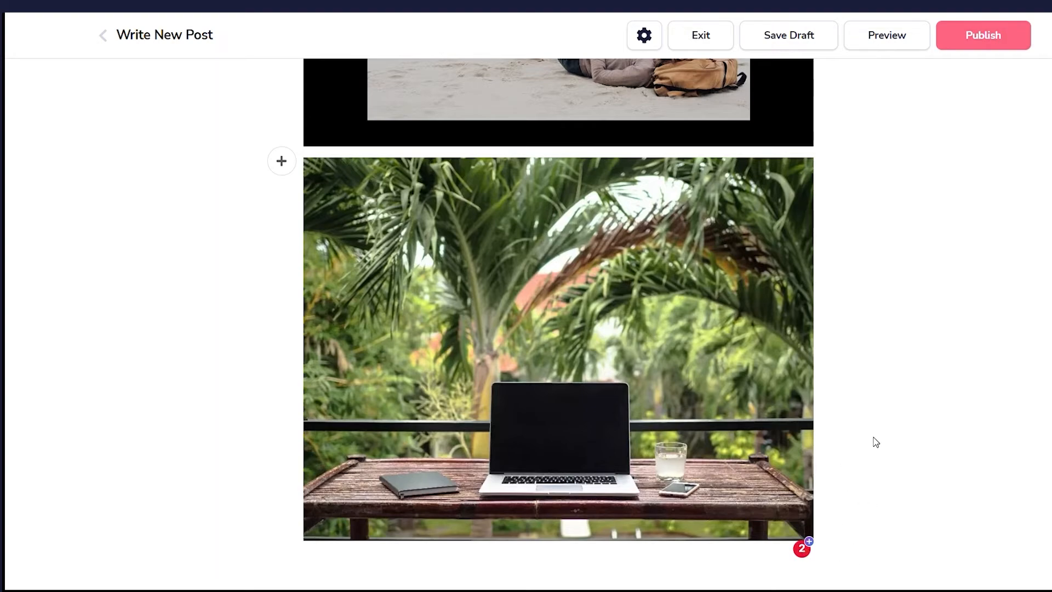
- Set the laptop-and-palm-trees photo as the featured image in the post settings
{"action": "scroll", "coordinate": [871, 439], "scroll_direction": "up", "scroll_amount": 6}
{"action": "scroll", "coordinate": [866, 441], "scroll_direction": "up", "scroll_amount": 4}
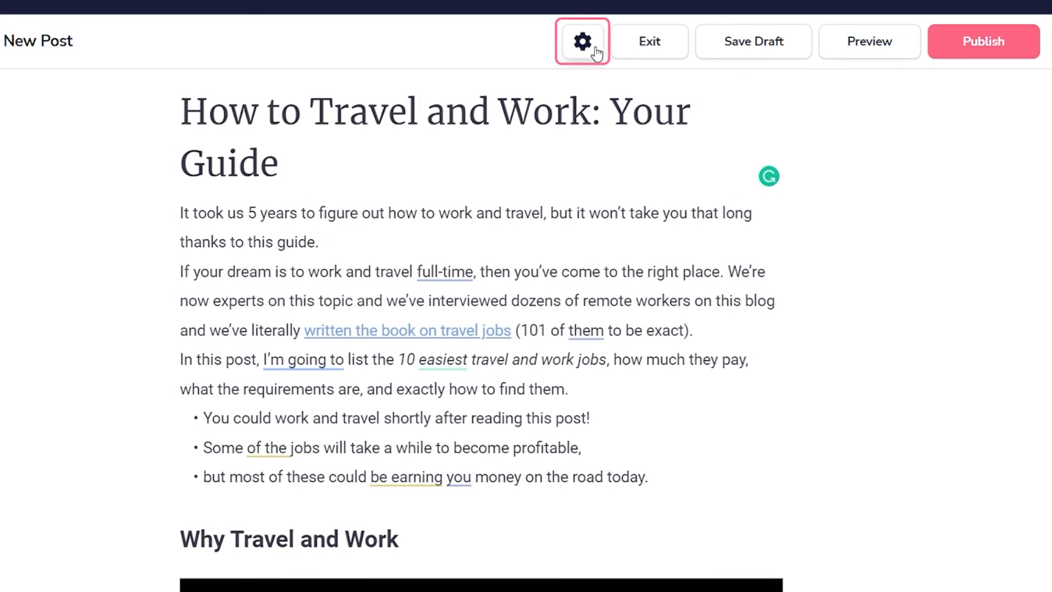
{"action": "left_click", "coordinate": [584, 41]}
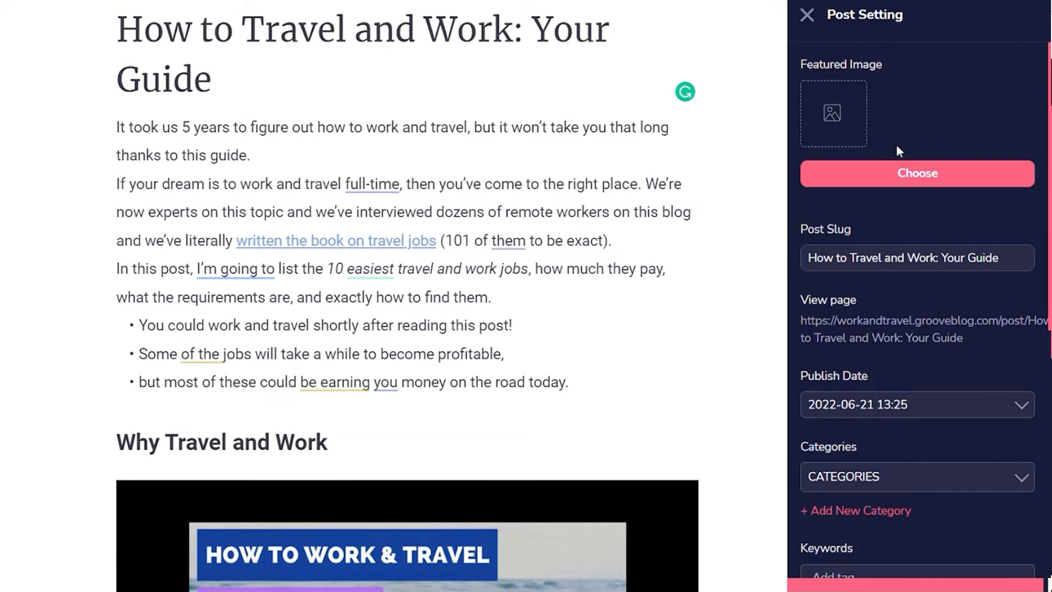
{"action": "left_click", "coordinate": [938, 180]}
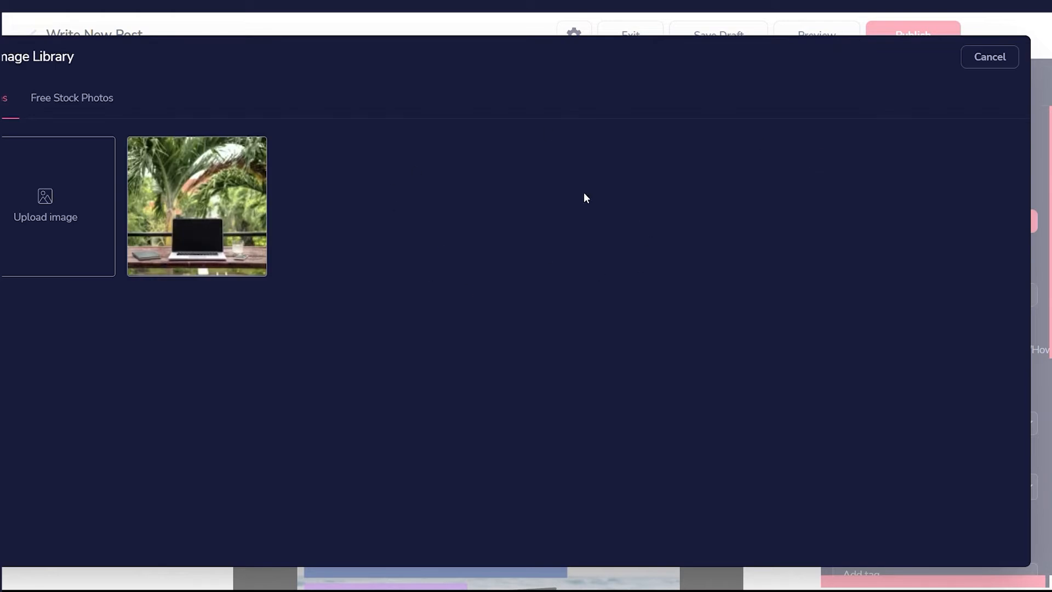
{"action": "left_click", "coordinate": [228, 210]}
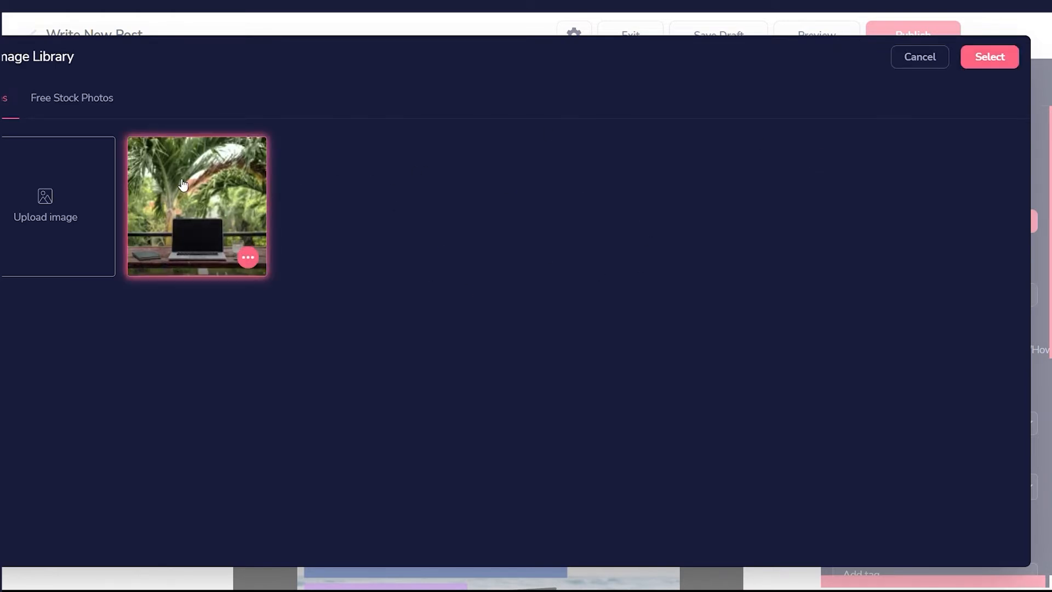
{"action": "left_click", "coordinate": [998, 56]}
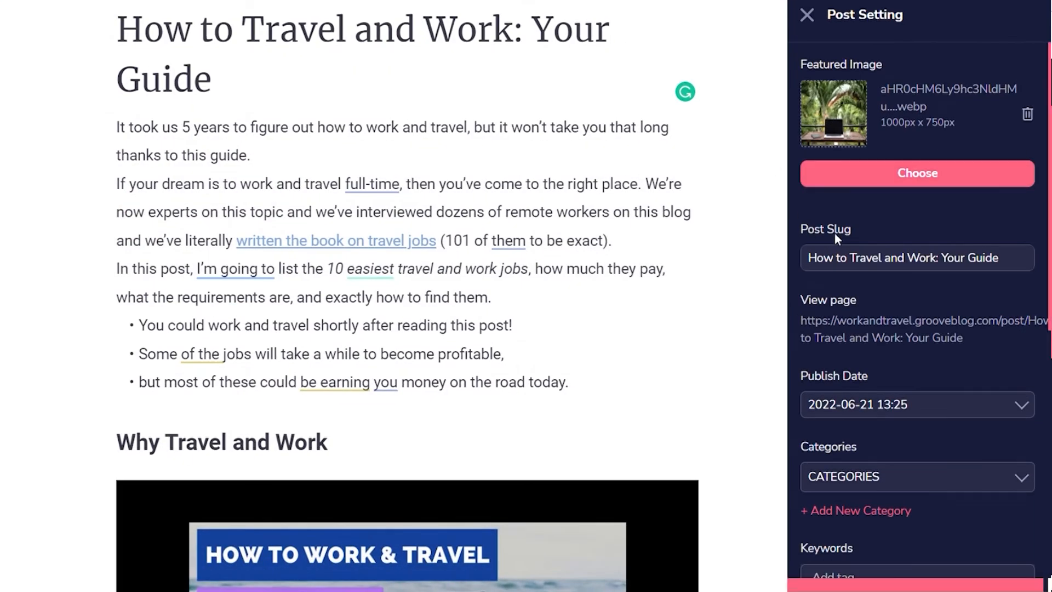
- Set the post's publish date to June 24, 2022 at 11:23
{"action": "scroll", "coordinate": [975, 269], "scroll_direction": "down", "scroll_amount": 2}
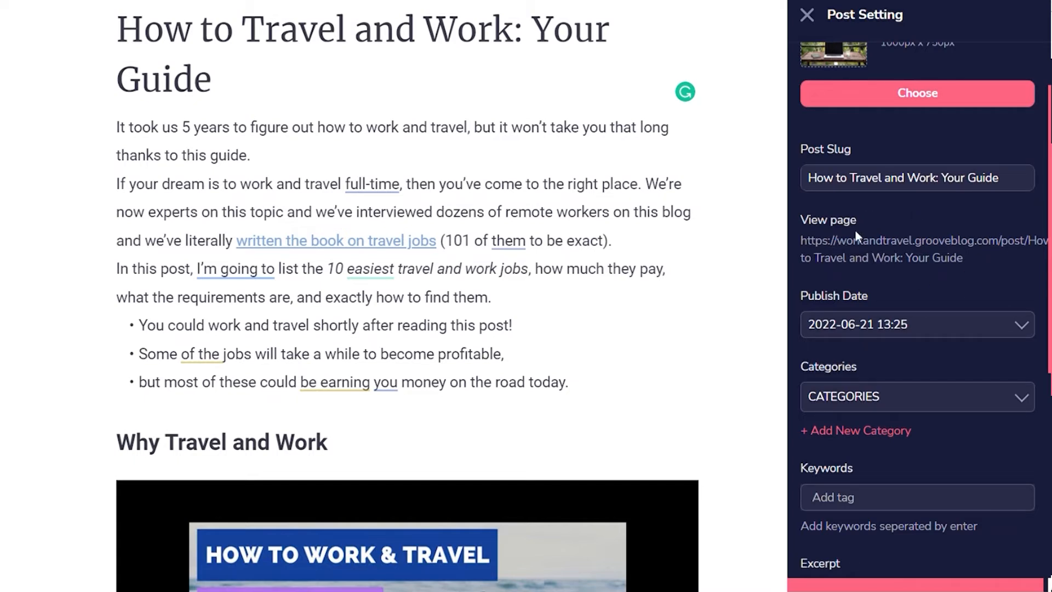
{"action": "left_click", "coordinate": [1014, 325]}
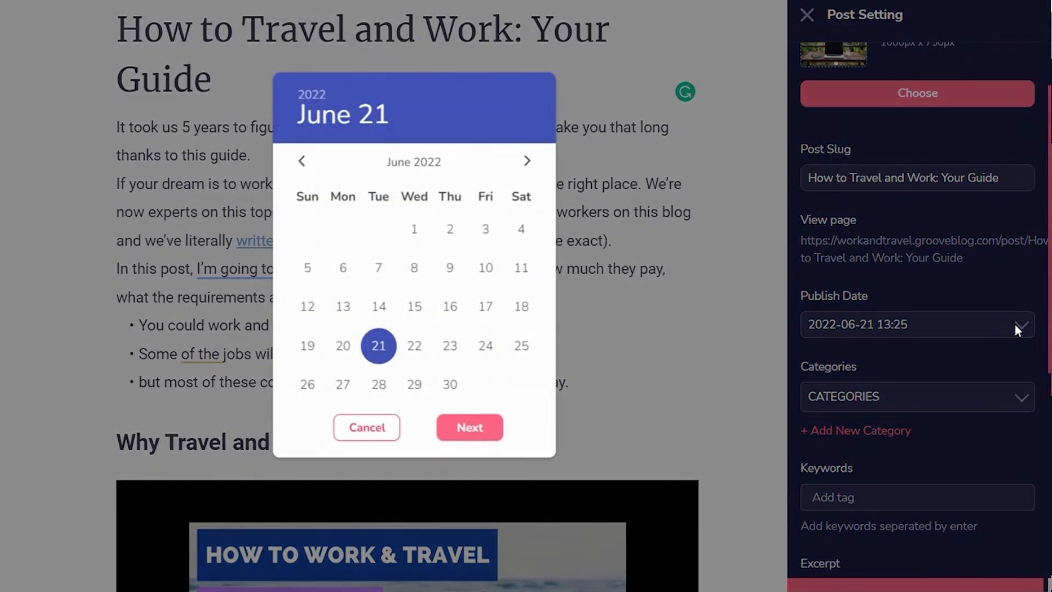
{"action": "left_click", "coordinate": [487, 355]}
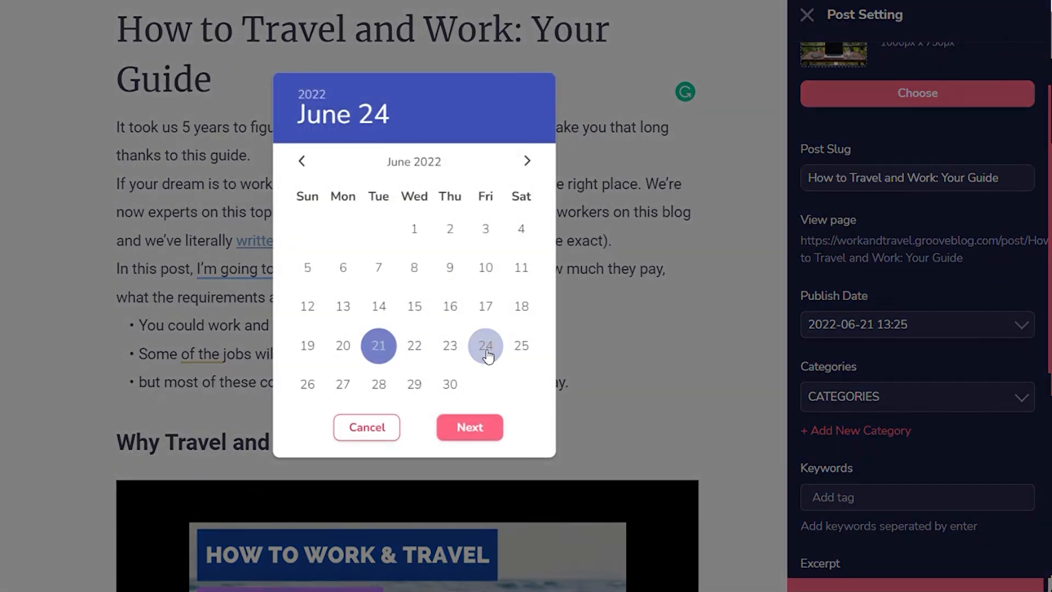
{"action": "left_click", "coordinate": [481, 436]}
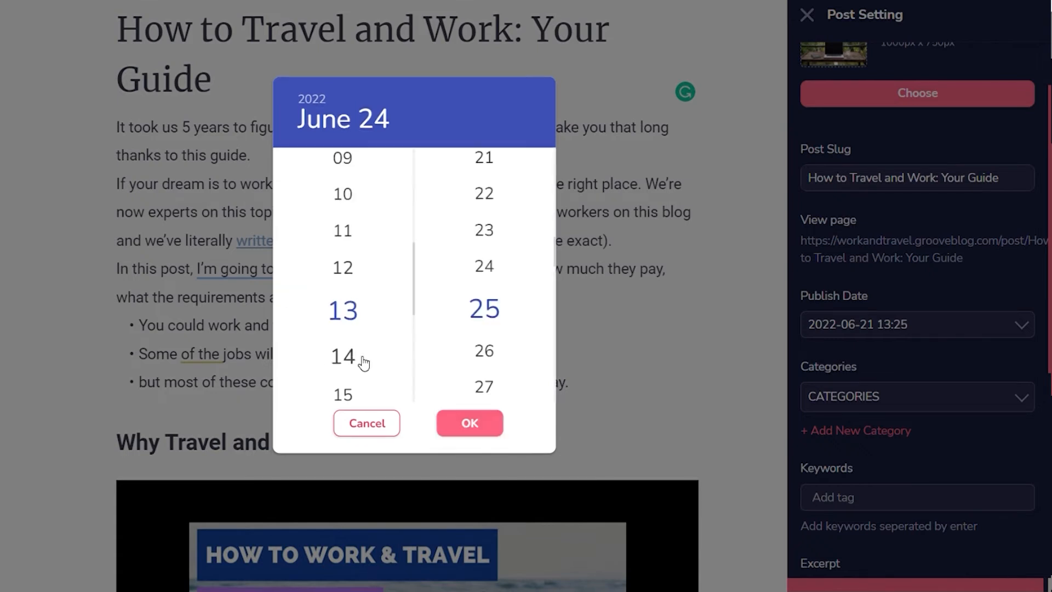
{"action": "left_click", "coordinate": [362, 248]}
{"action": "left_click", "coordinate": [499, 235]}
{"action": "left_click", "coordinate": [491, 425]}
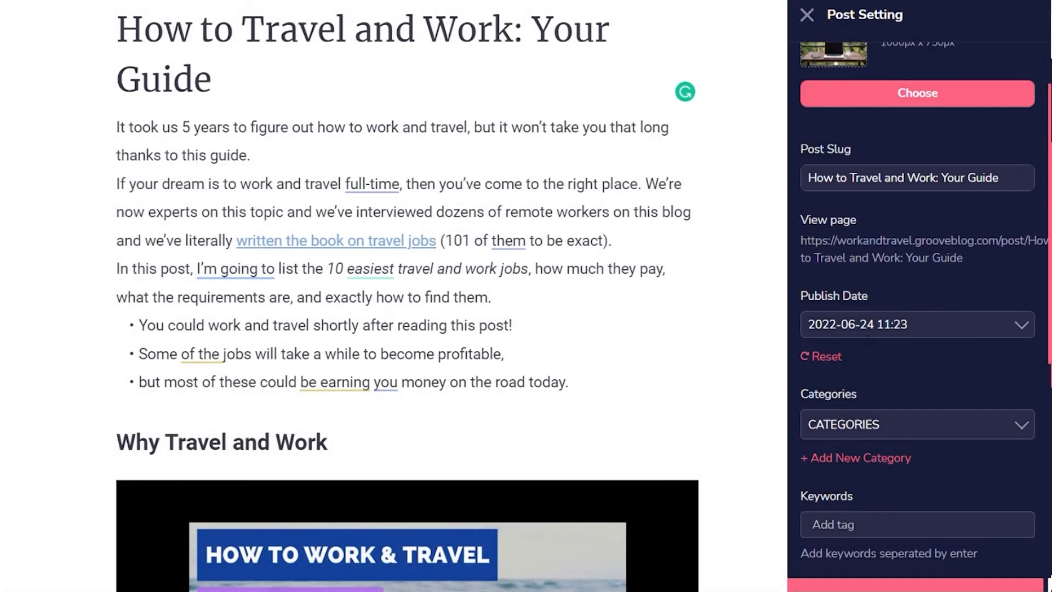
- Assign the post to the LATEST category
{"action": "scroll", "coordinate": [888, 372], "scroll_direction": "down", "scroll_amount": 3}
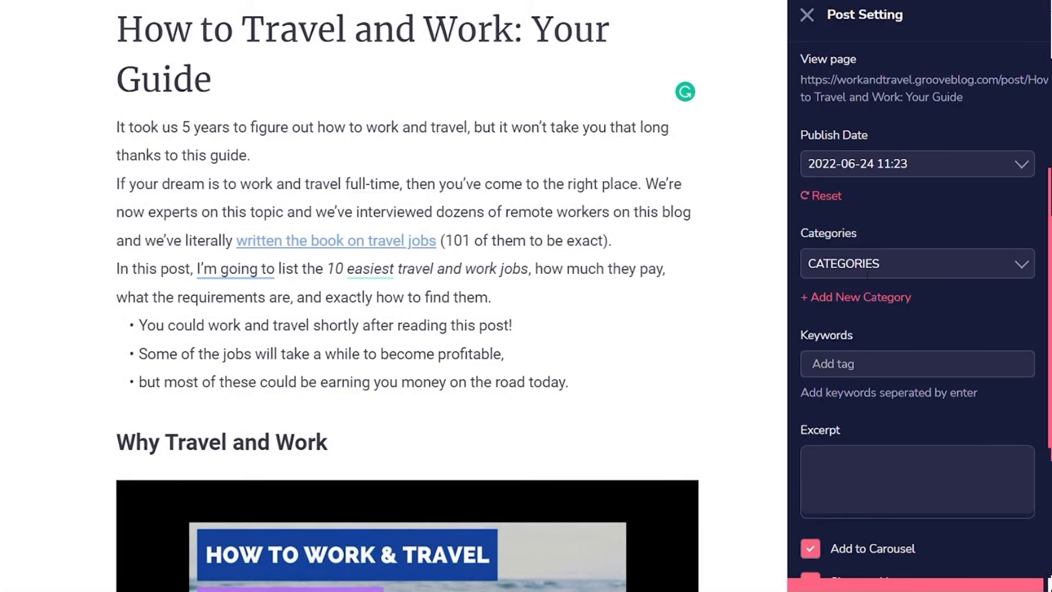
{"action": "left_click", "coordinate": [1031, 272]}
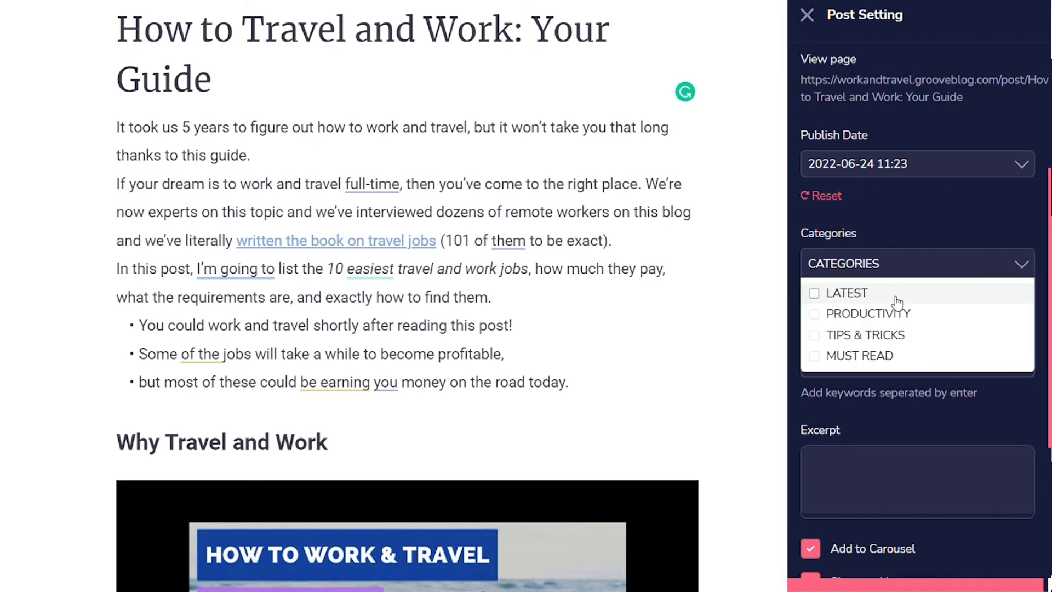
{"action": "left_click", "coordinate": [813, 293]}
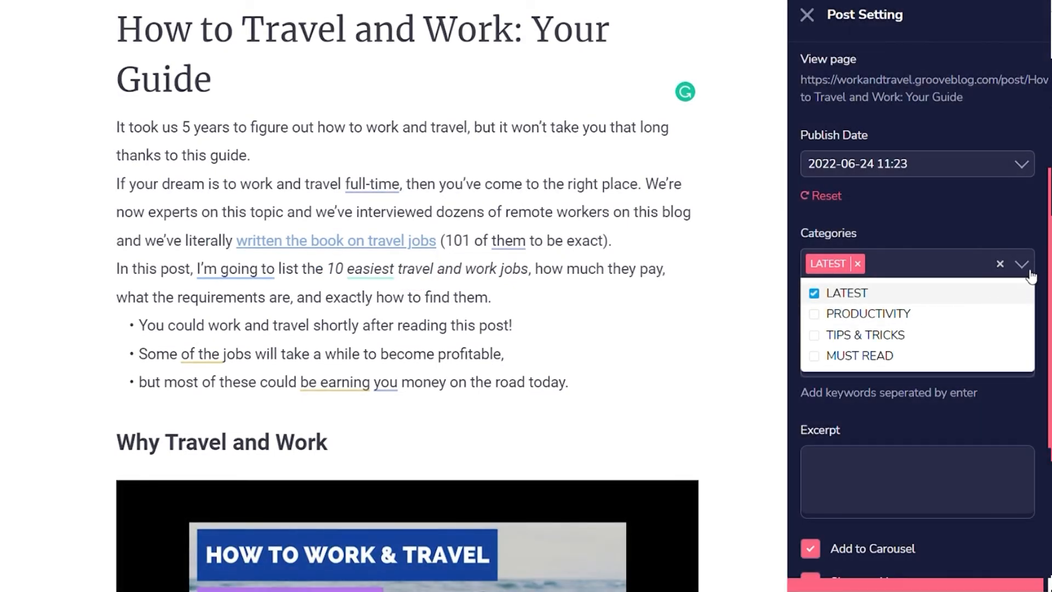
{"action": "left_click", "coordinate": [1006, 228]}
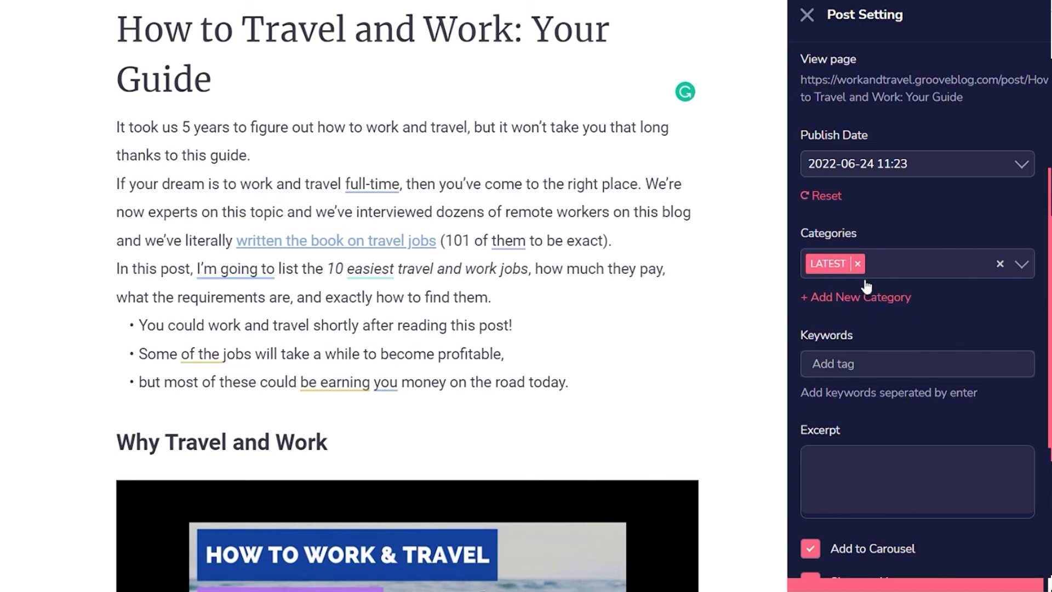
{"action": "scroll", "coordinate": [997, 285], "scroll_direction": "down", "scroll_amount": 2}
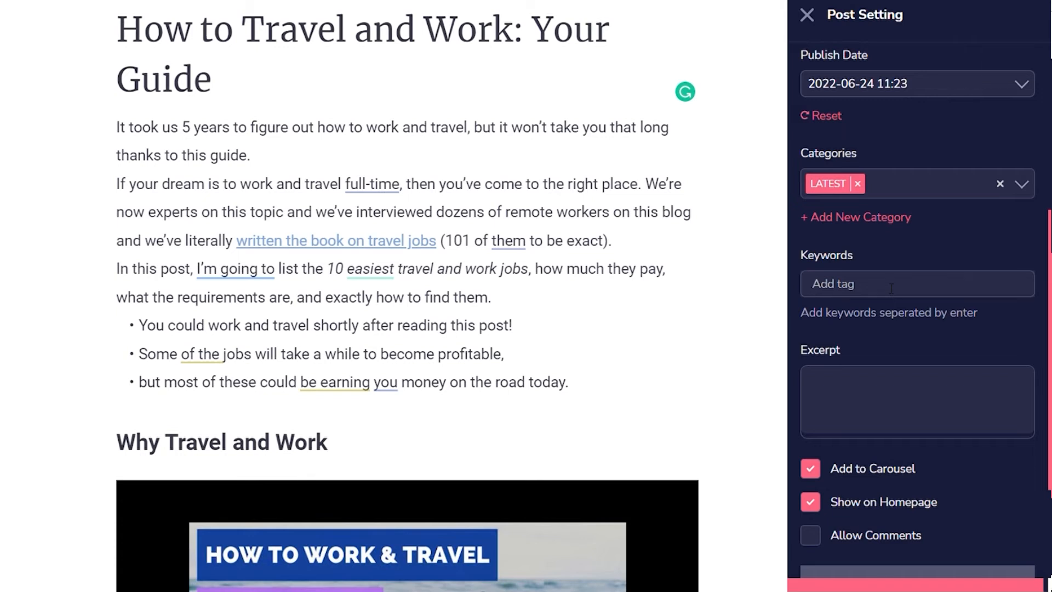
- Add the keywords "How to work and travel" and "Ways to work and travel" to the post settings
{"action": "type", "text": "How to work and travel"}
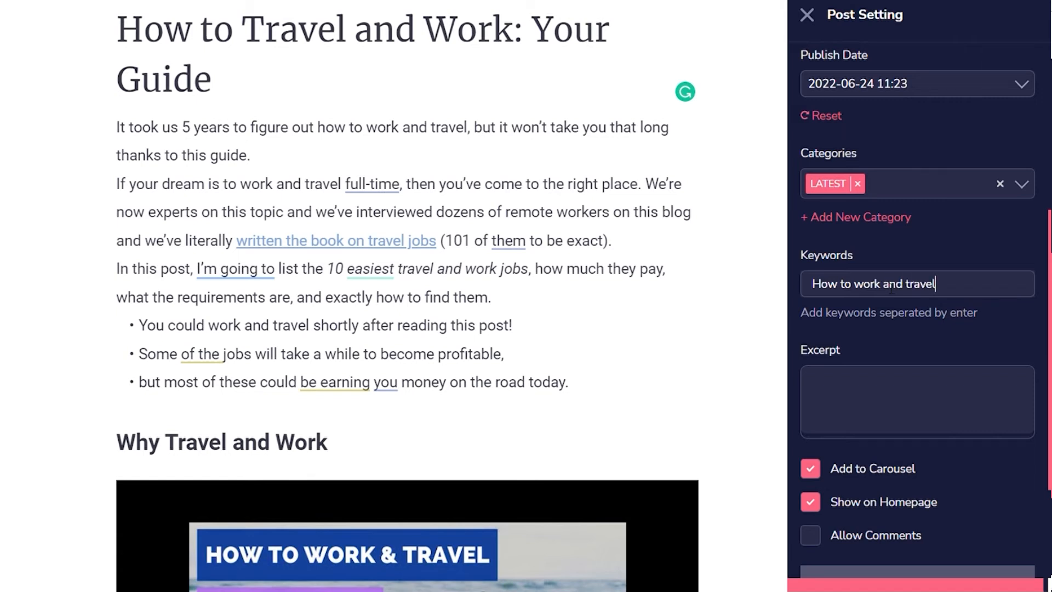
{"action": "key", "text": "Return"}
{"action": "type", "text": "Wa"}
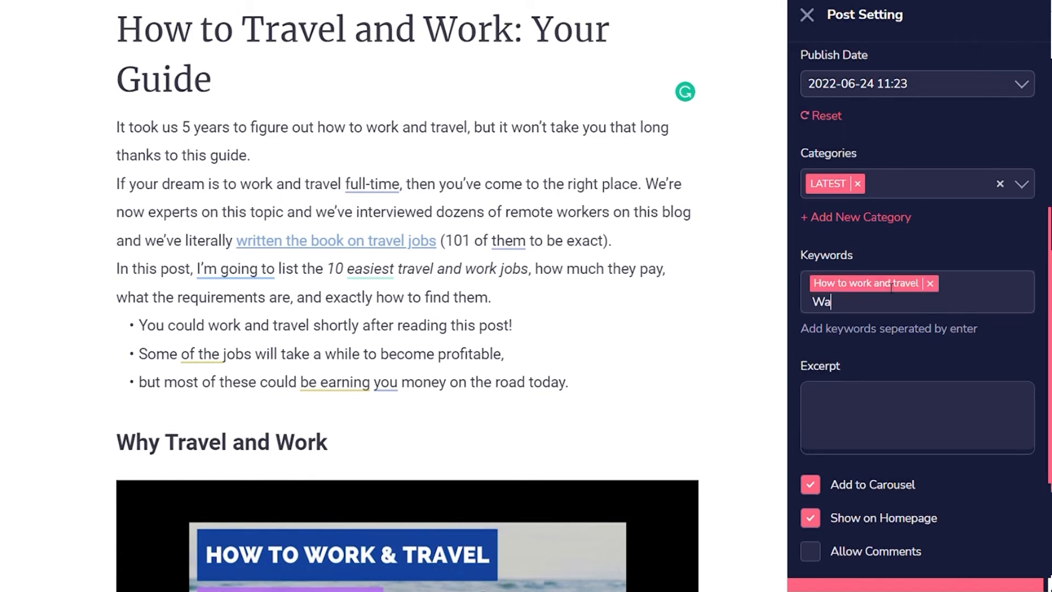
{"action": "type", "text": "y to work ad"}
{"action": "key", "text": "BackSpace"}
{"action": "key", "text": "BackSpace"}
{"action": "key", "text": "BackSpace"}
{"action": "key", "text": "BackSpace"}
{"action": "key", "text": "BackSpace"}
{"action": "key", "text": "BackSpace"}
{"action": "key", "text": "BackSpace"}
{"action": "type", "text": "s to work and trave"}
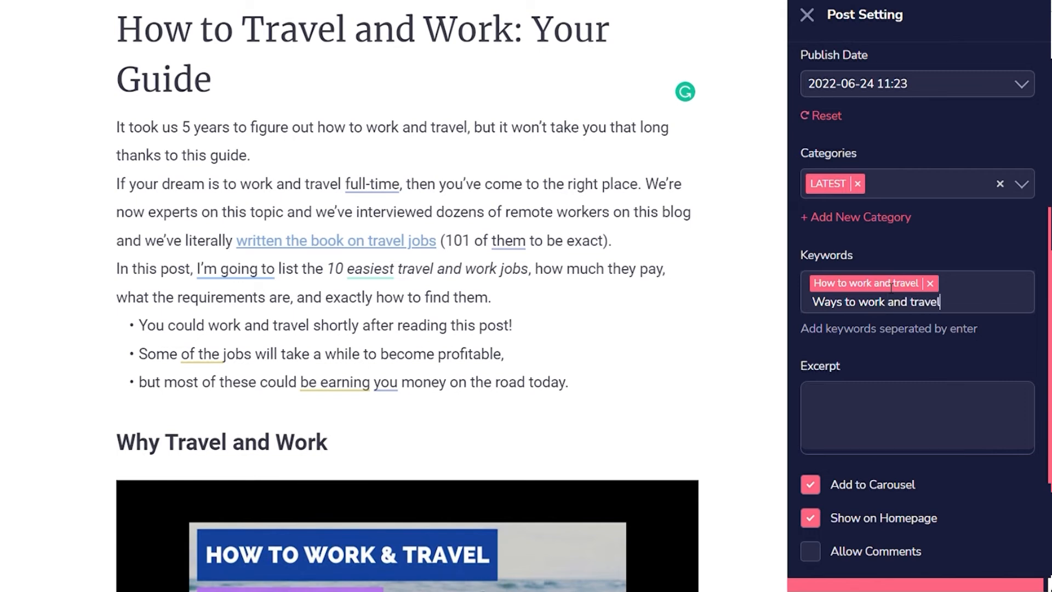
{"action": "type", "text": "l"}
{"action": "key", "text": "Return"}
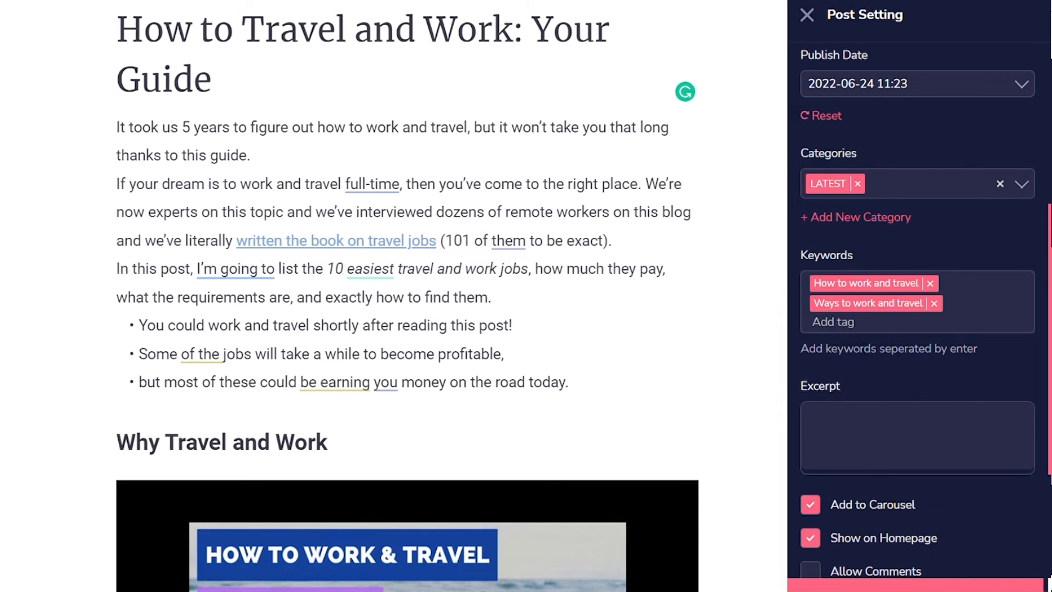
- Copy the post's opening text, from "It took us 5 years" through "come to the right place.", into the excerpt
{"action": "scroll", "coordinate": [918, 390], "scroll_direction": "down", "scroll_amount": 3}
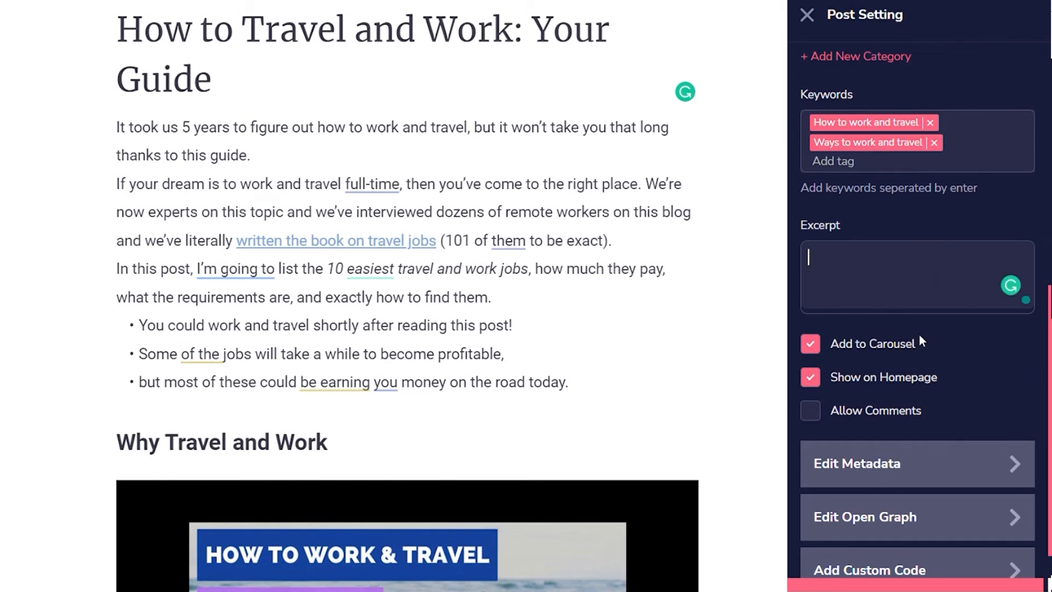
{"action": "left_click_drag", "start_coordinate": [641, 186], "coordinate": [92, 124]}
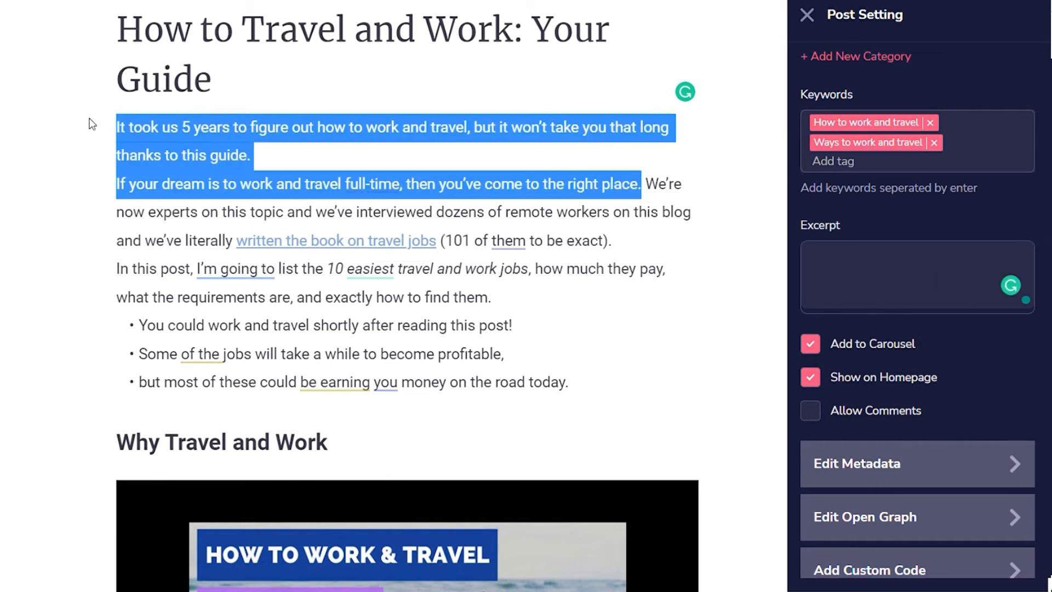
{"action": "left_click", "coordinate": [848, 306]}
{"action": "key", "text": "ctrl+v"}
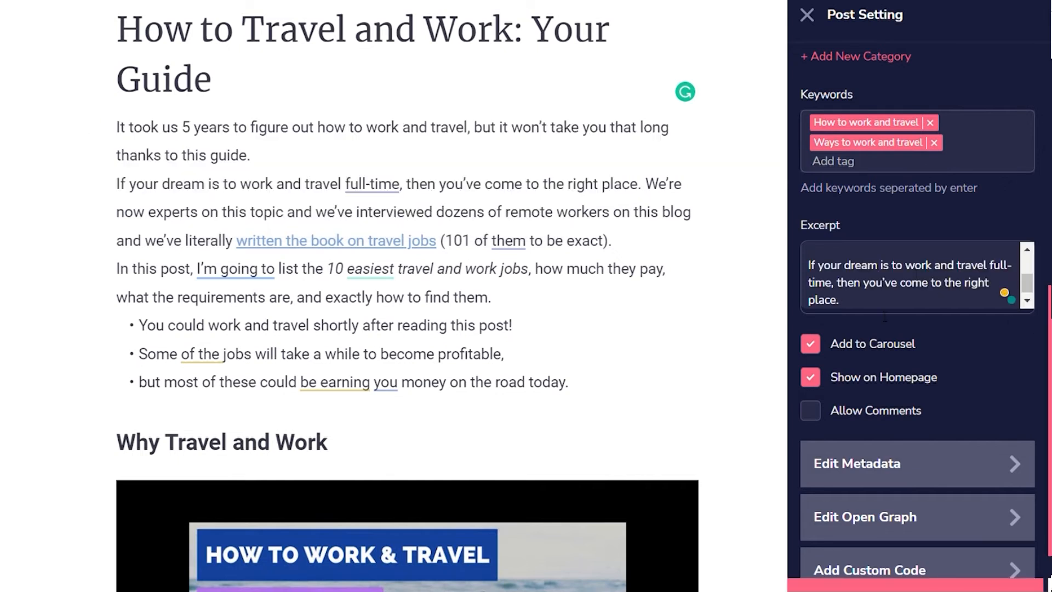
{"action": "scroll", "coordinate": [893, 296], "scroll_direction": "up", "scroll_amount": 1}
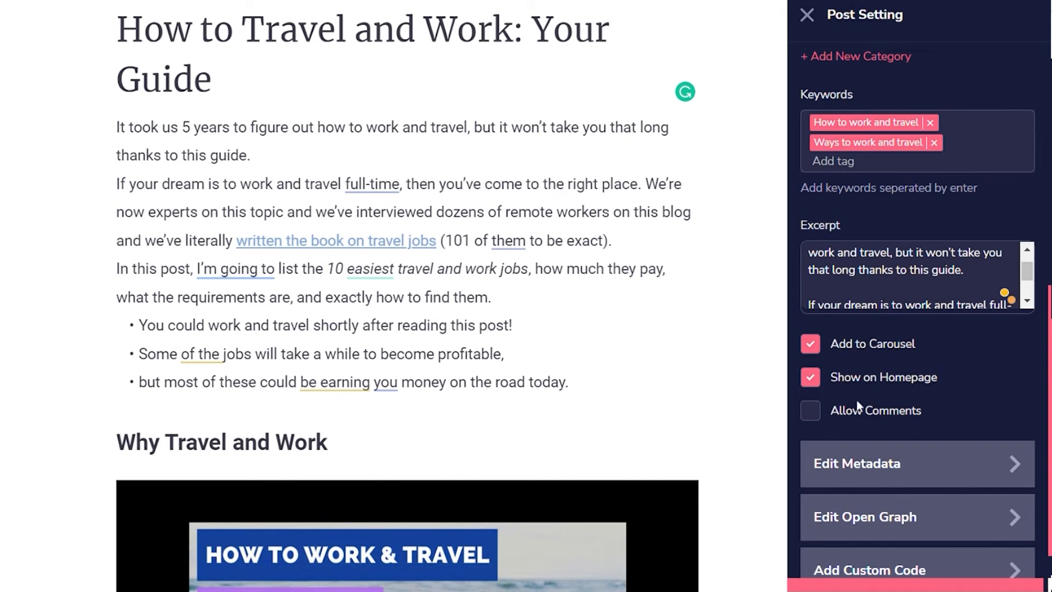
- Allow comments on the post and switch Add to Carousel off and back on
{"action": "left_click", "coordinate": [816, 352]}
{"action": "left_click", "coordinate": [814, 419]}
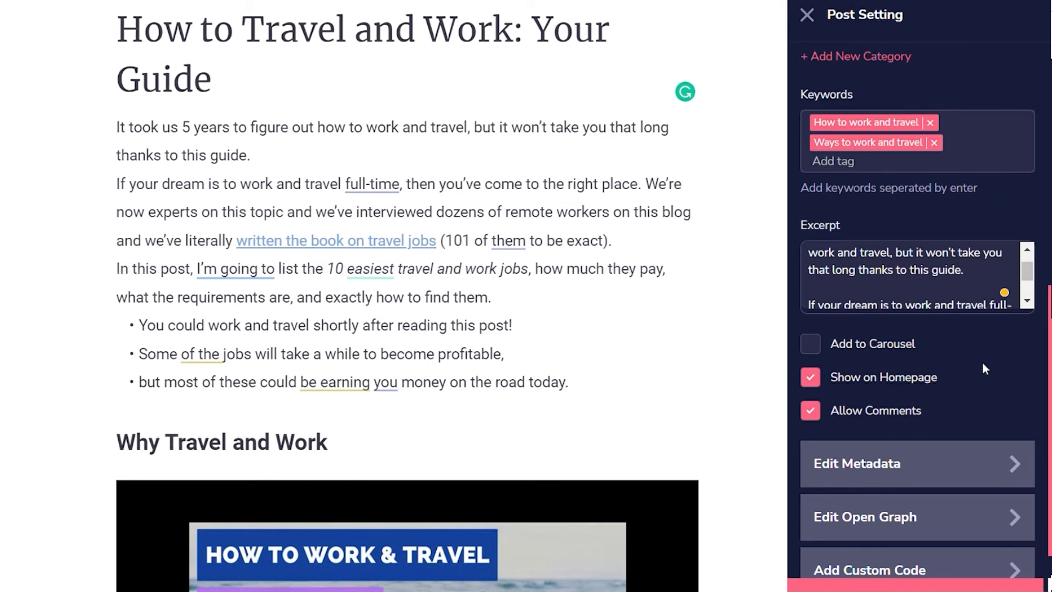
{"action": "scroll", "coordinate": [984, 371], "scroll_direction": "down", "scroll_amount": 1}
{"action": "left_click", "coordinate": [822, 301]}
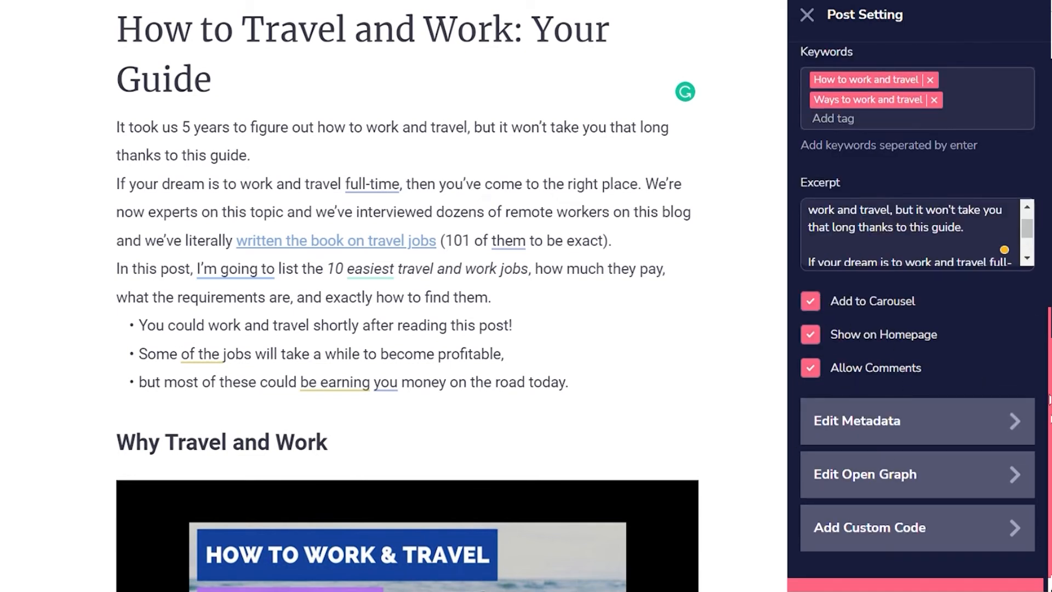
- Expand the post's metadata and fill the meta keywords with the text copied from the meta description
{"action": "left_click", "coordinate": [1008, 423]}
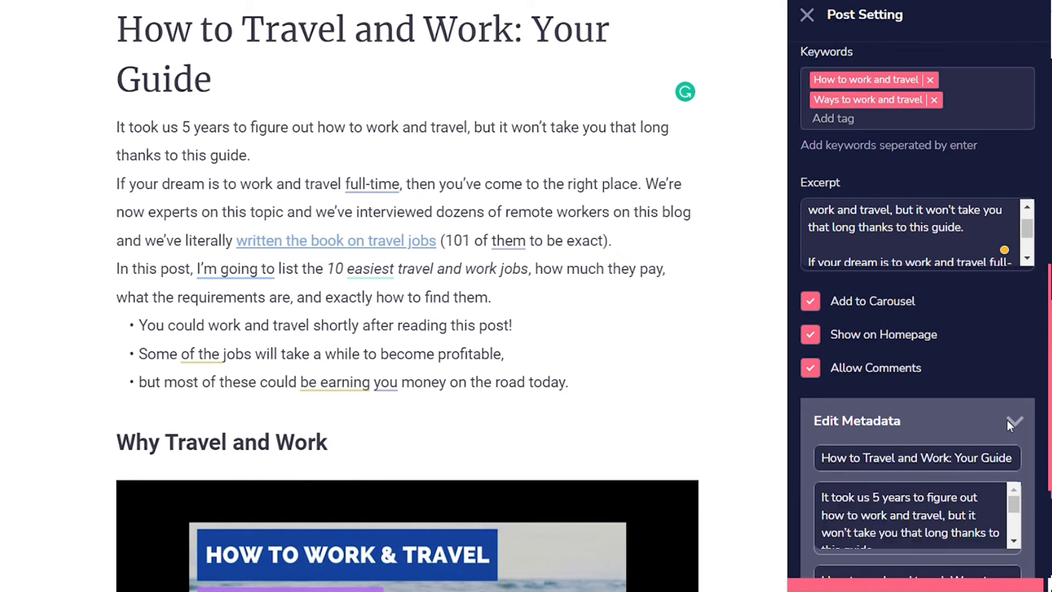
{"action": "scroll", "coordinate": [965, 382], "scroll_direction": "down", "scroll_amount": 3}
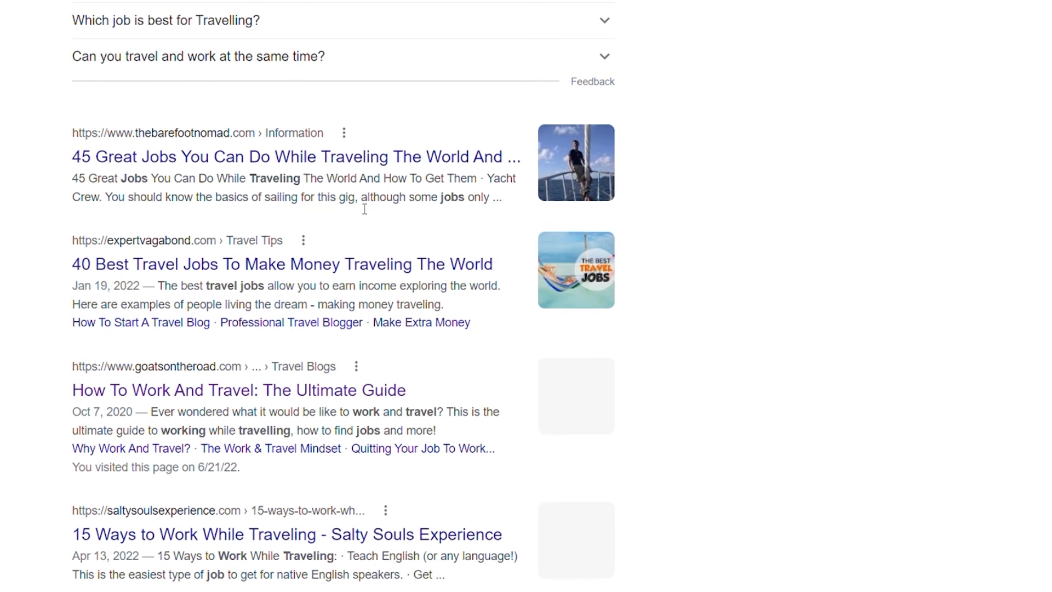
{"action": "scroll", "coordinate": [526, 295], "scroll_direction": "down", "scroll_amount": 1}
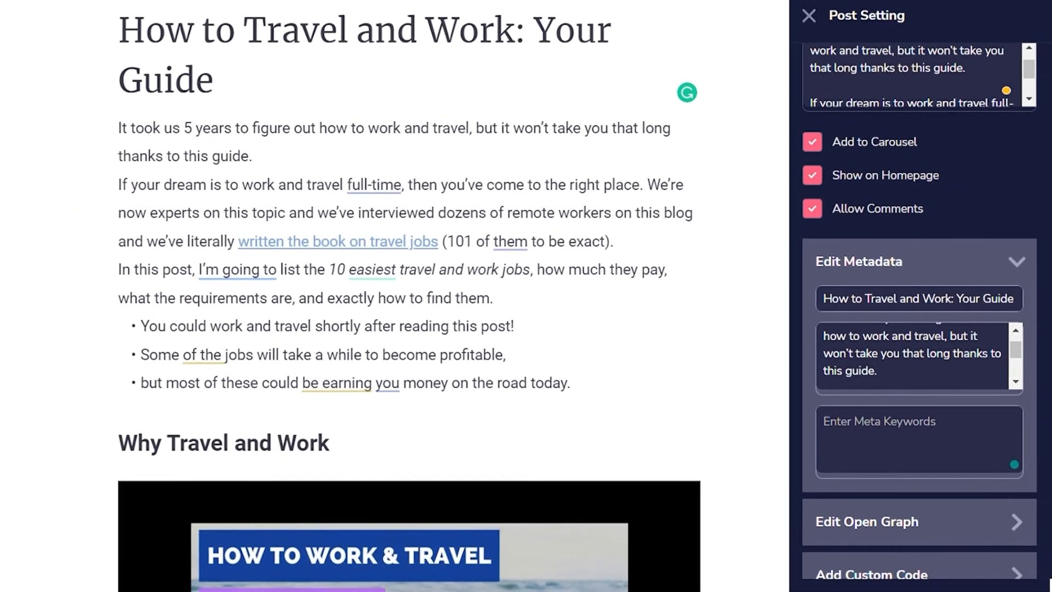
{"action": "left_click", "coordinate": [900, 410]}
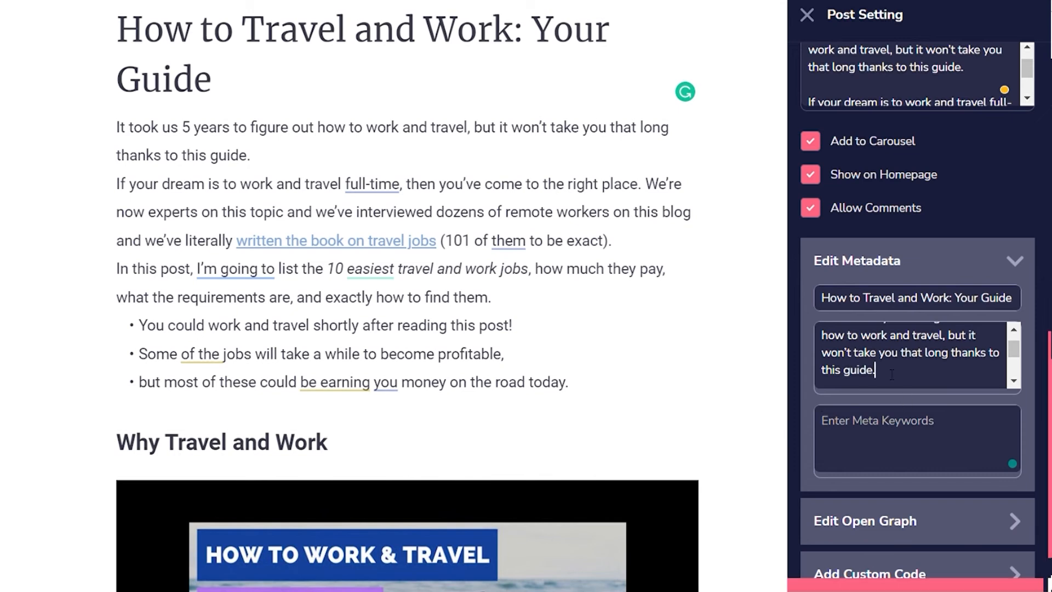
{"action": "key", "text": "ctrl+a"}
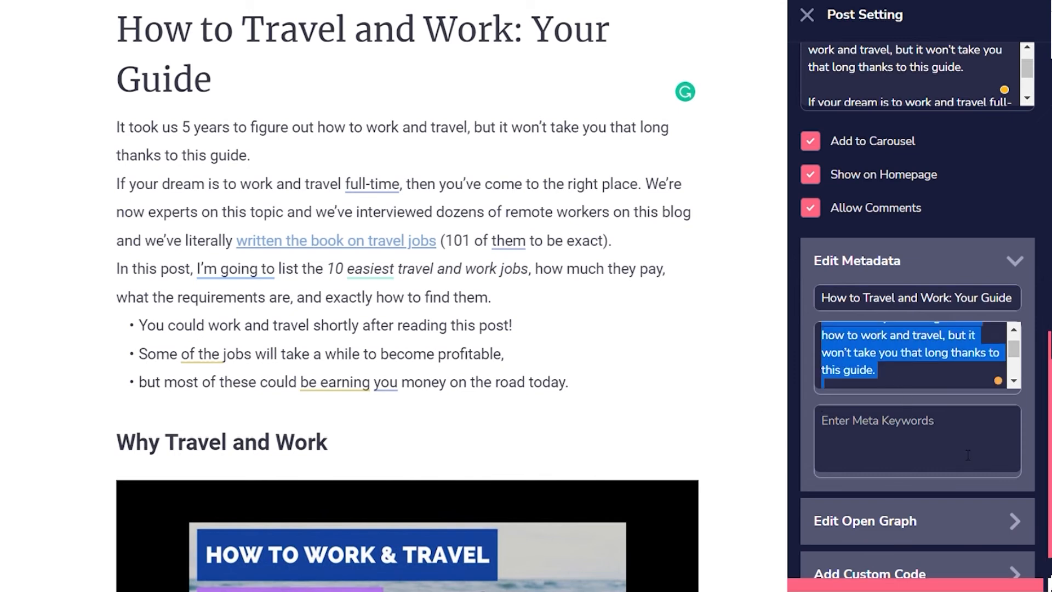
{"action": "left_click", "coordinate": [886, 419]}
{"action": "key", "text": "ctrl+v"}
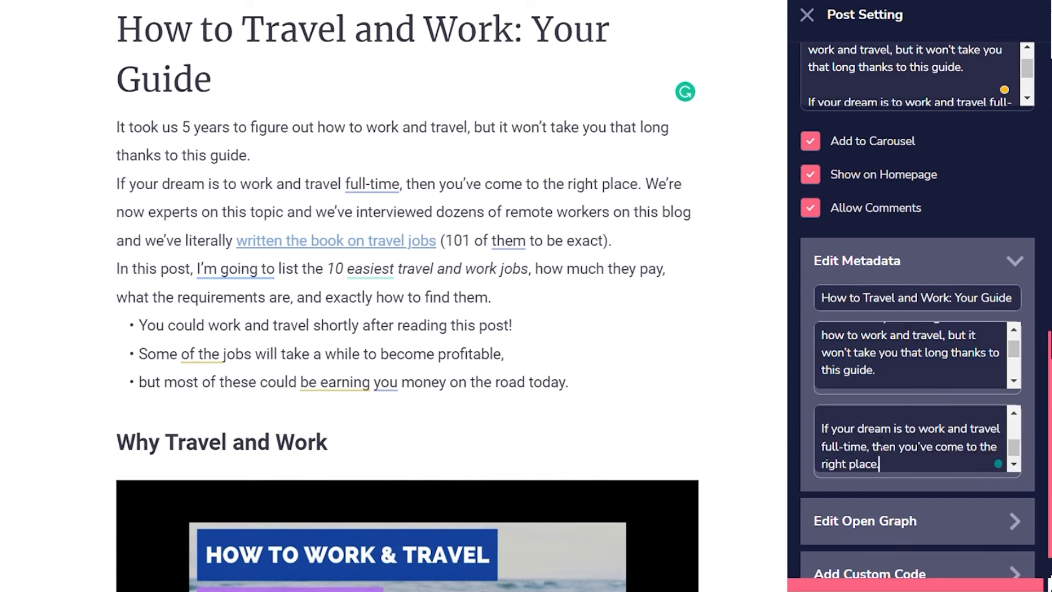
- Set the post's Open Graph type to blog, then collapse that section and close the post settings
{"action": "scroll", "coordinate": [880, 440], "scroll_direction": "down", "scroll_amount": 1}
{"action": "left_click", "coordinate": [964, 527]}
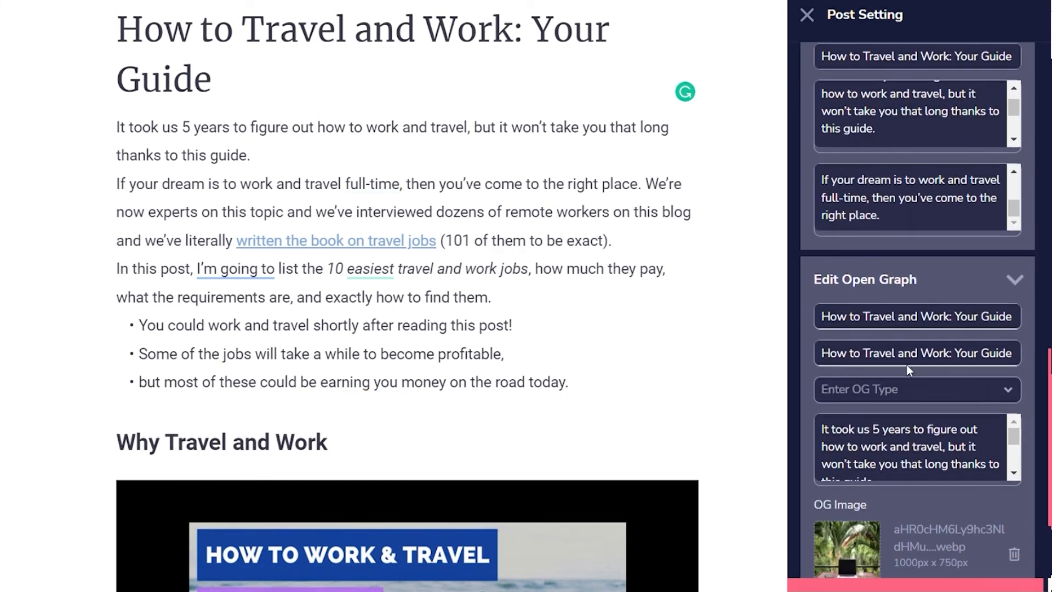
{"action": "scroll", "coordinate": [967, 389], "scroll_direction": "down", "scroll_amount": 1}
{"action": "left_click", "coordinate": [935, 317]}
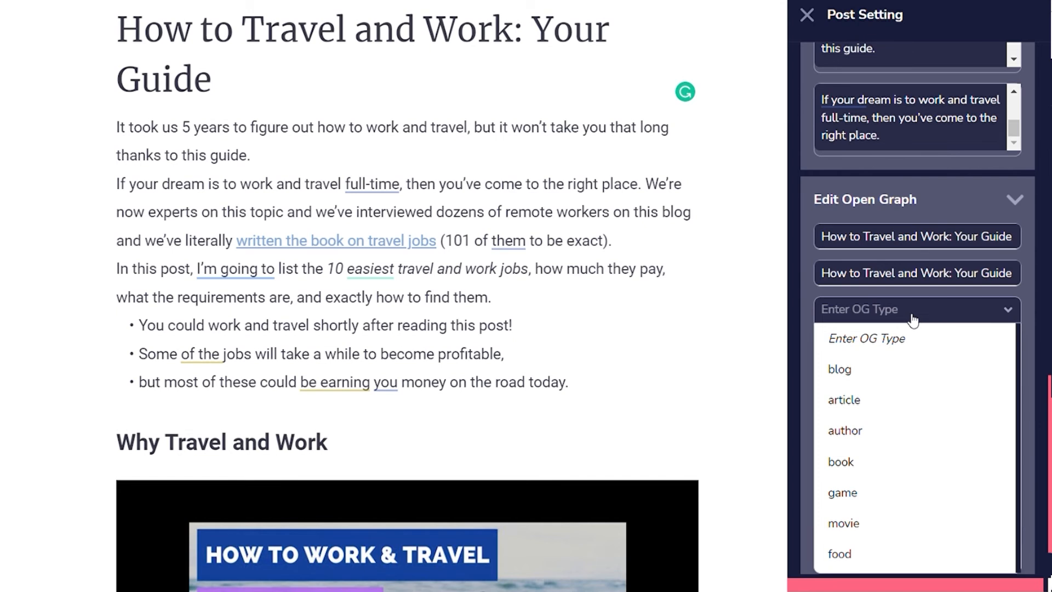
{"action": "left_click", "coordinate": [869, 366]}
{"action": "scroll", "coordinate": [1042, 329], "scroll_direction": "down", "scroll_amount": 1}
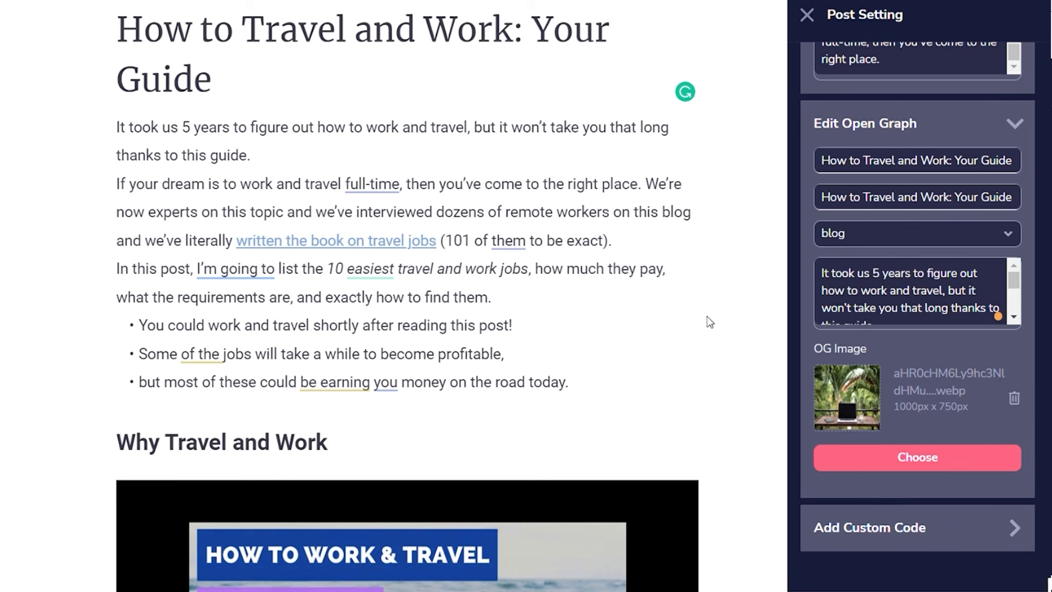
{"action": "left_click", "coordinate": [1016, 122]}
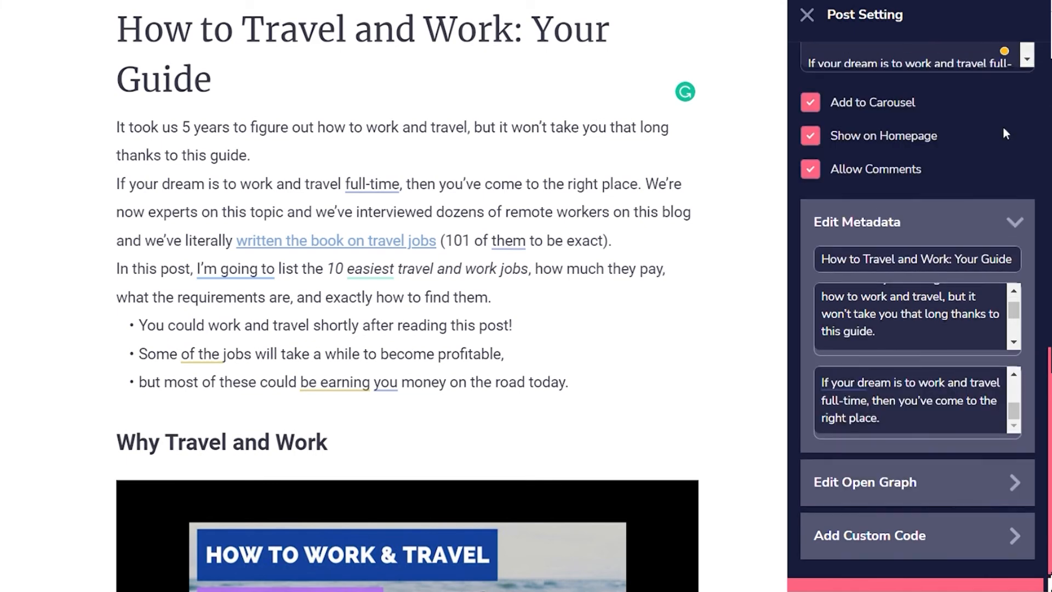
{"action": "scroll", "coordinate": [1003, 126], "scroll_direction": "up", "scroll_amount": 5}
{"action": "left_click", "coordinate": [807, 14]}
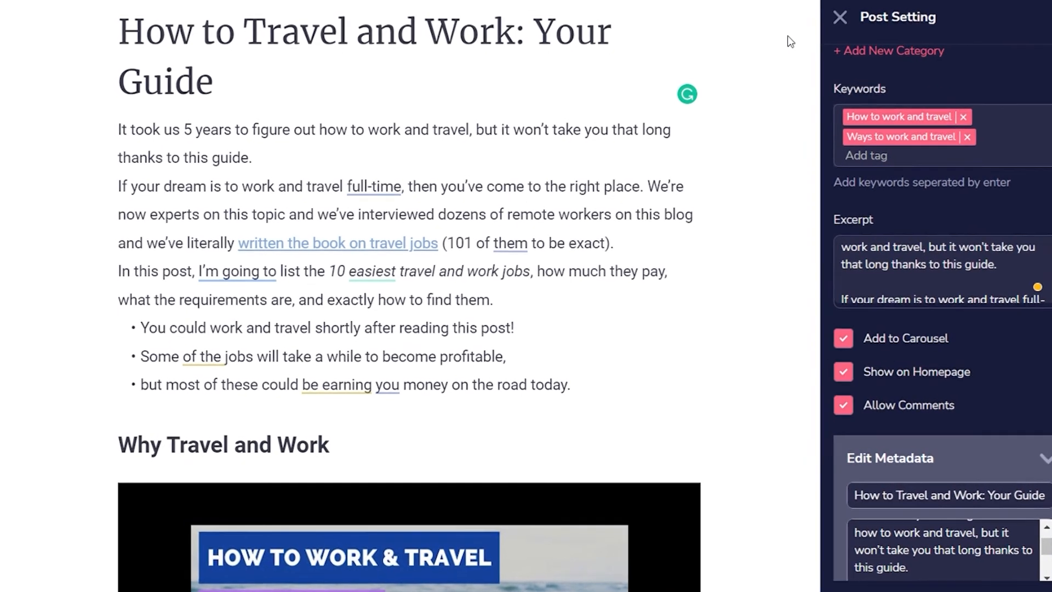